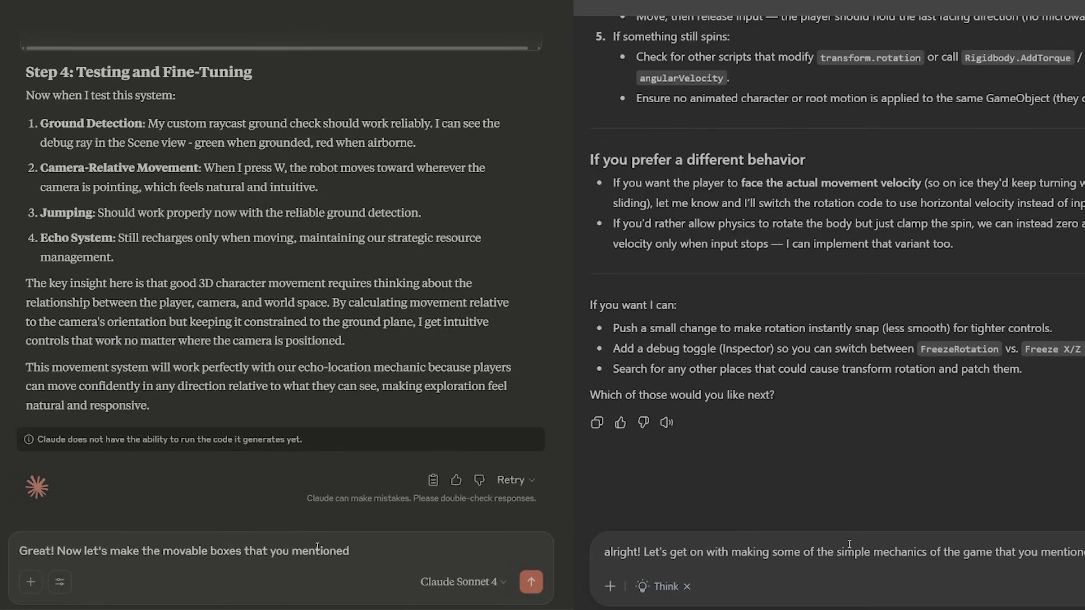
text(for p)
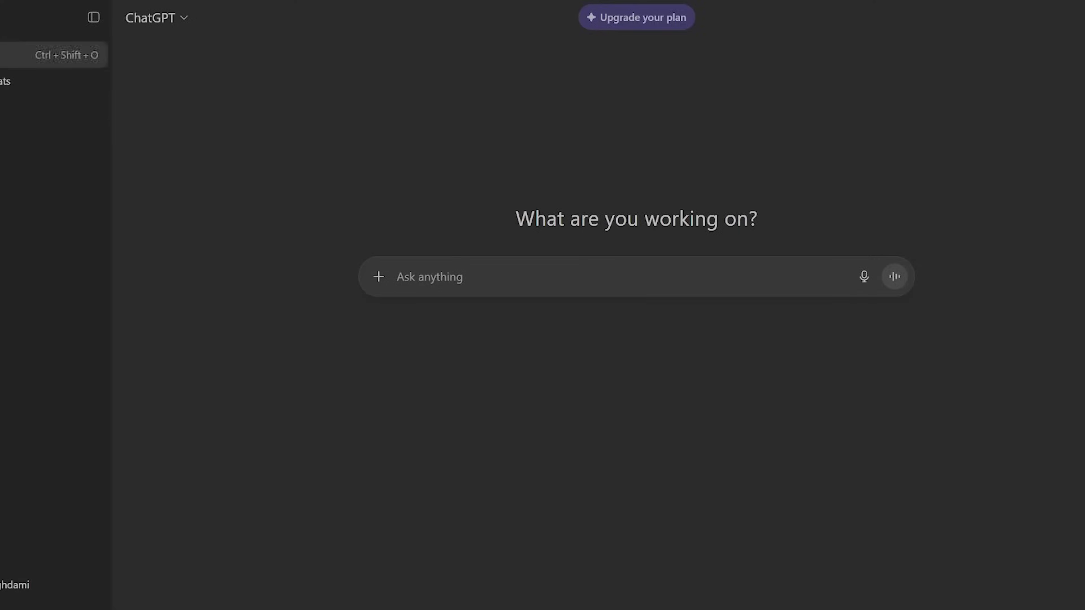
click(22, 586)
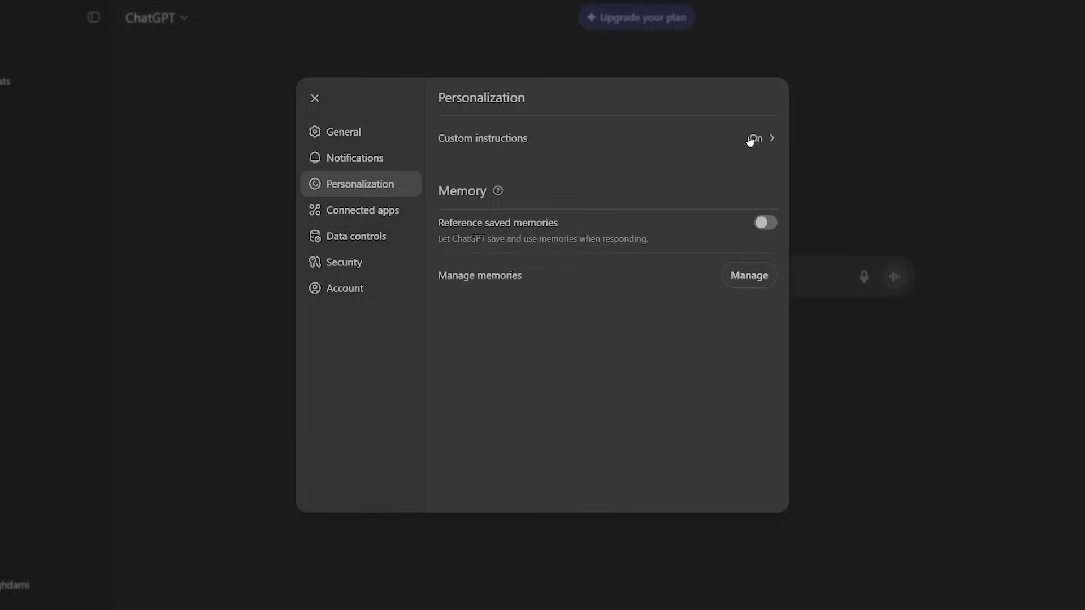
click(750, 139)
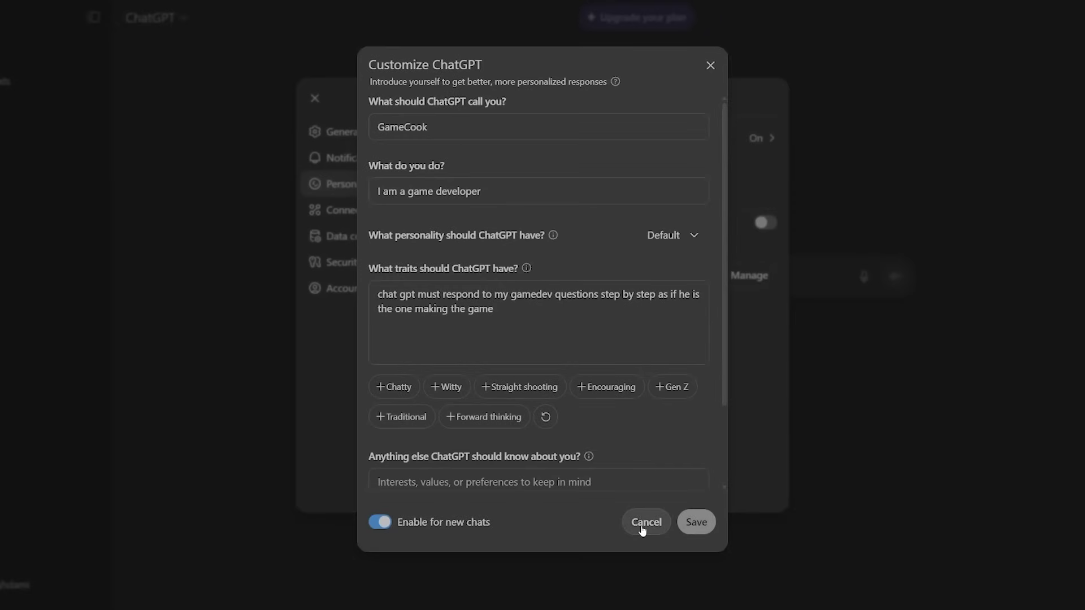
click(645, 522)
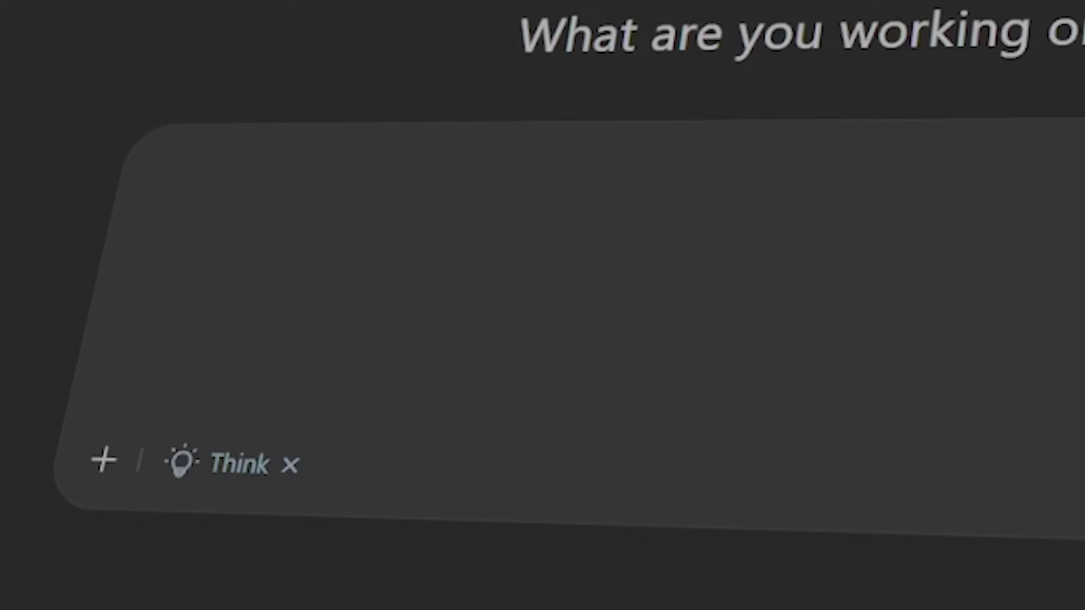
- Draft a prompt for a theme-less Unity 6 3D puzzle game-jam concept, judged on concept and implementation
text(Imagine)
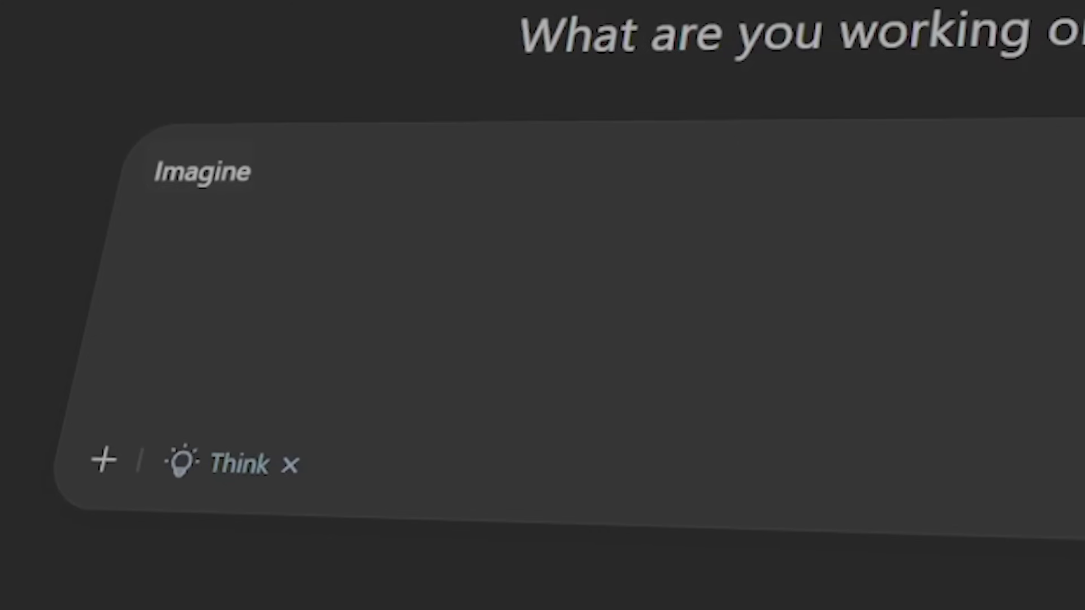
text( you're a game developer)
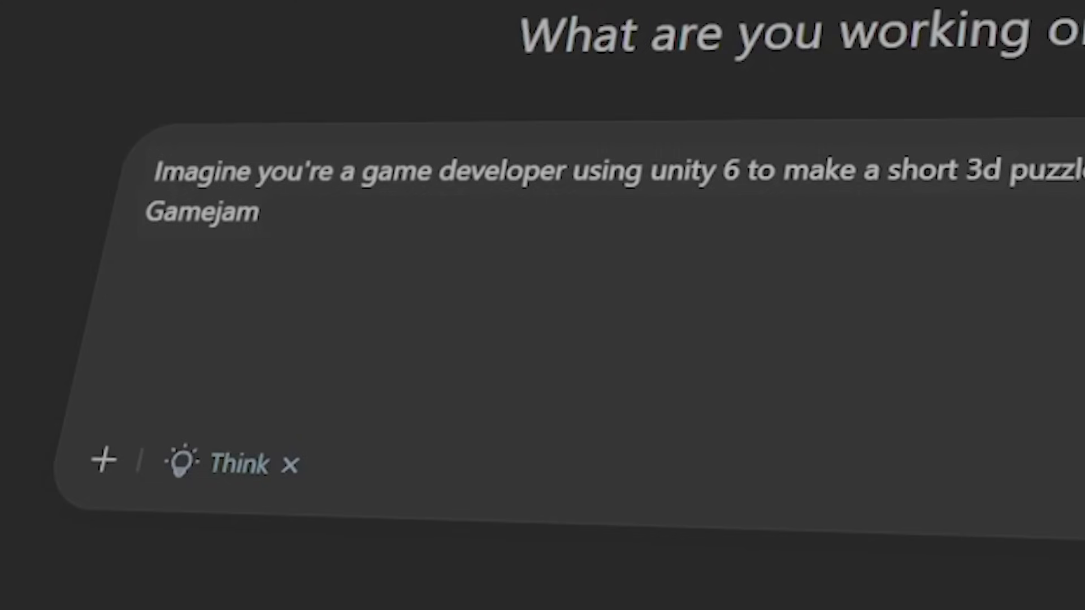
text(doesn't have any themes.)
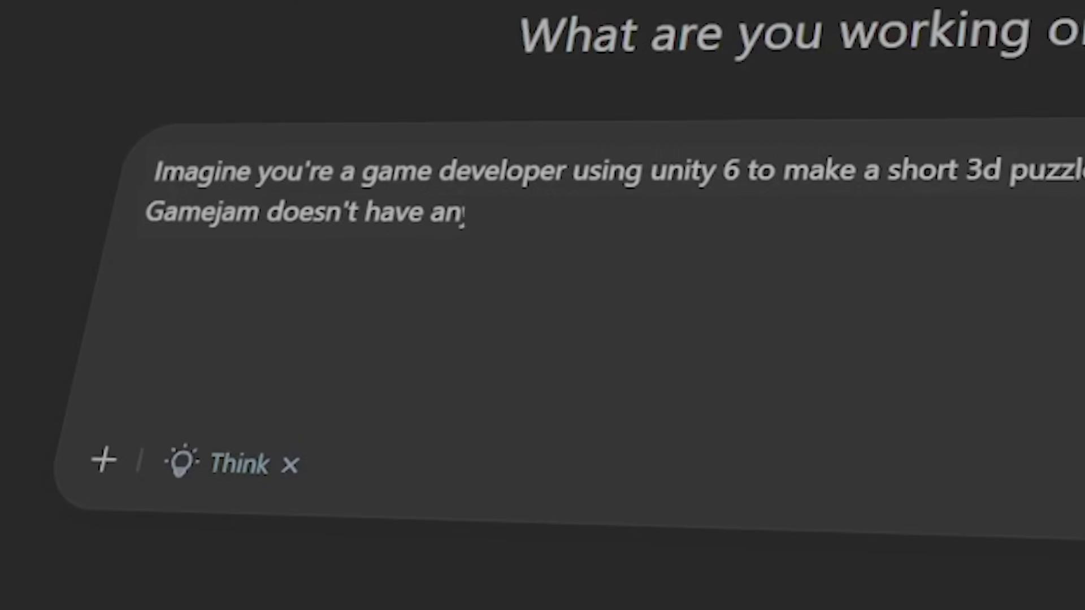
text( The games will be j)
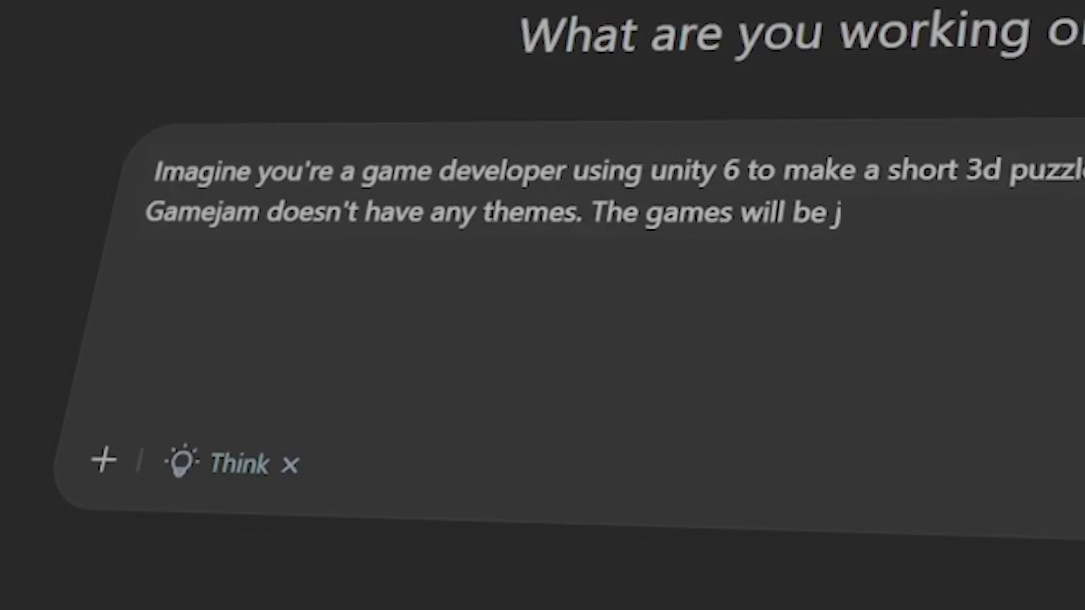
text(udged based on a few factors:)
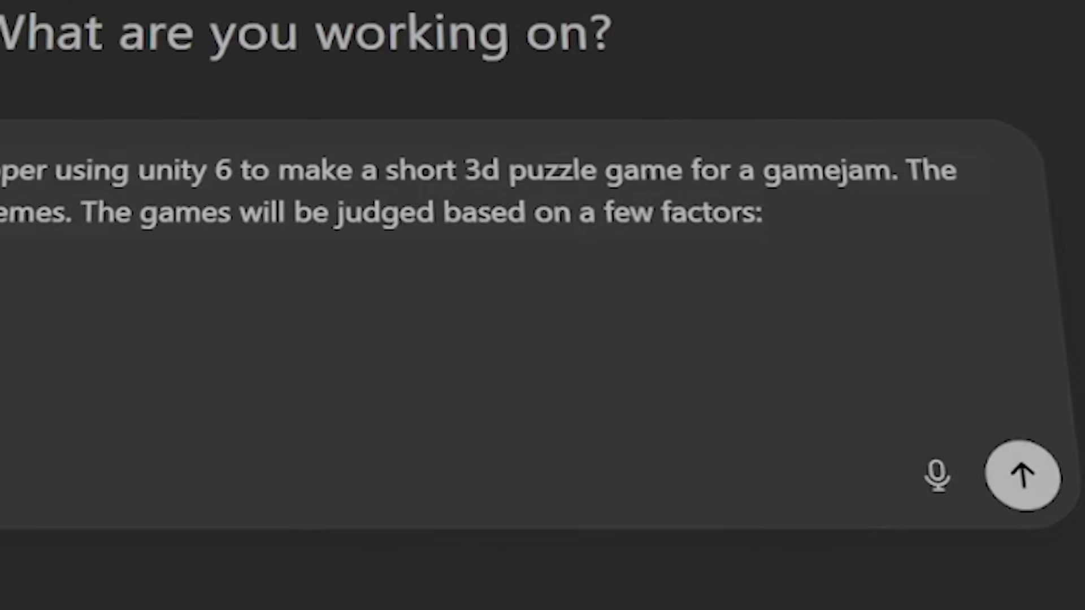
text( Concept, Innovativeness,)
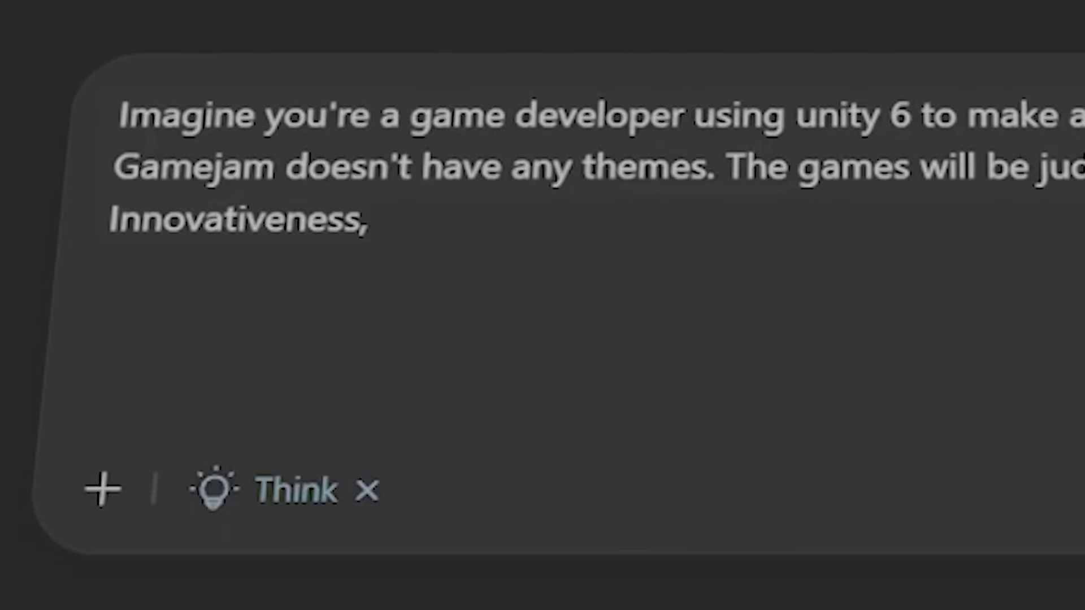
text( Implimentation and game desig)
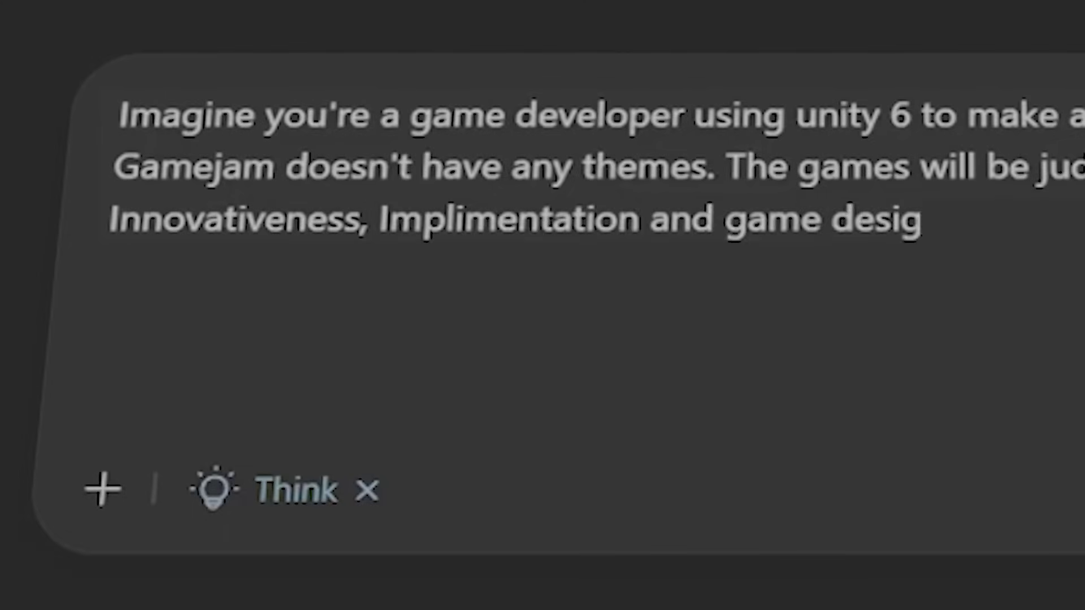
text(n.)
key(shift+Return)
text(Now I want you to come up with the)
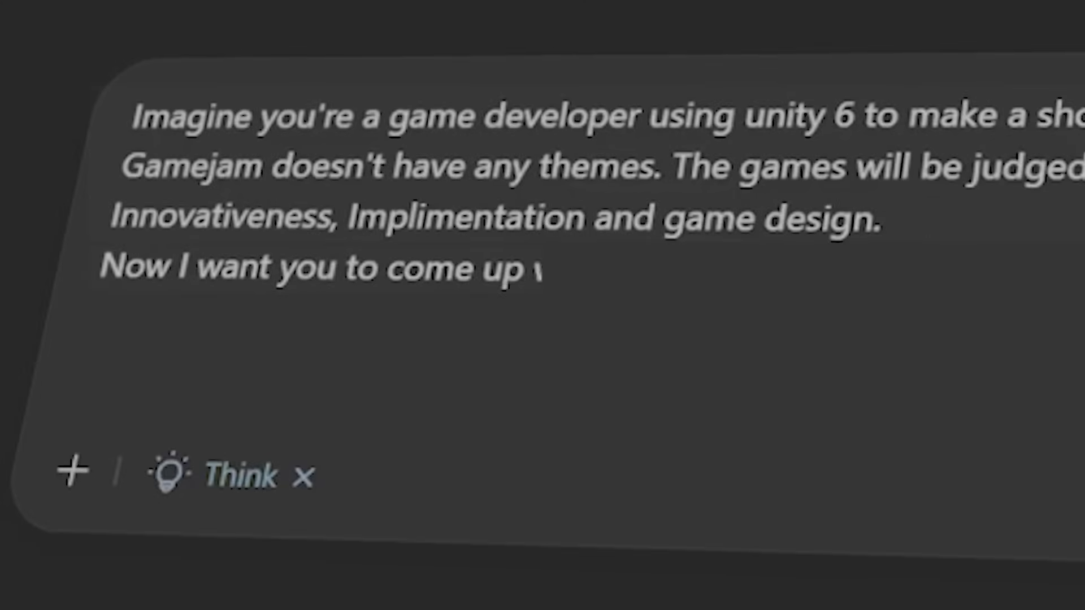
text( concept of the game as if)
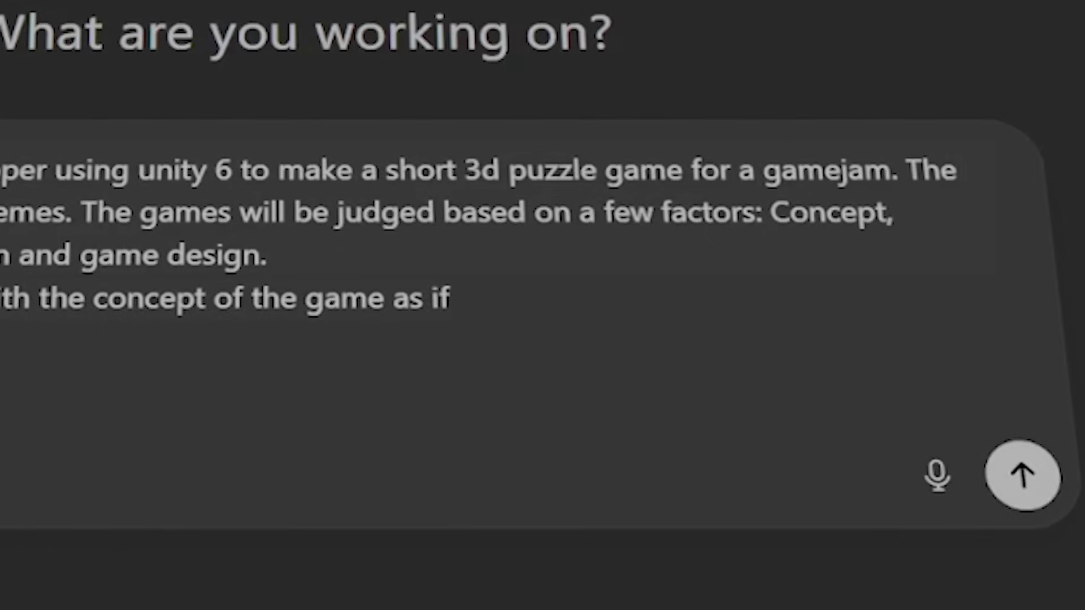
text( YOU are the developer.)
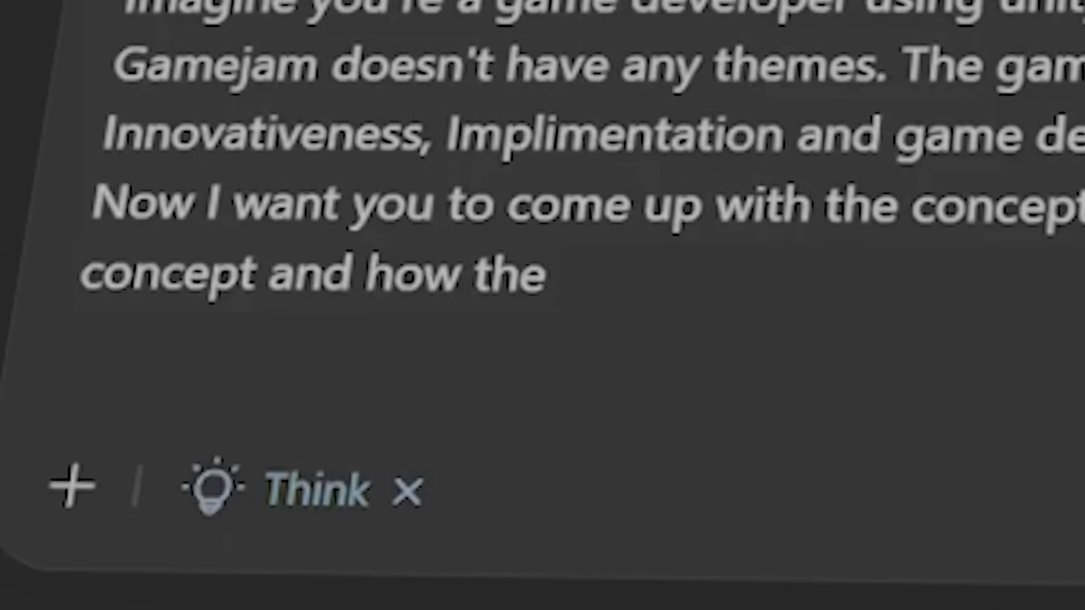
text( step)
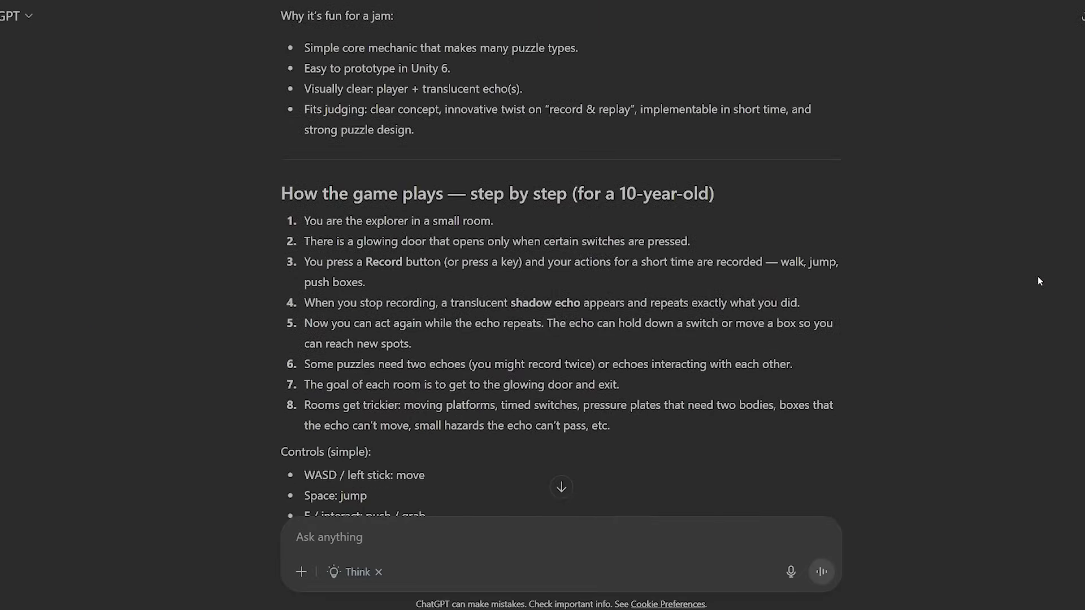
- Read through ChatGPT's 'Shadow Echoes' concept, controls, example puzzles and Unity 6 build steps
scroll(1039, 280, down, 7)
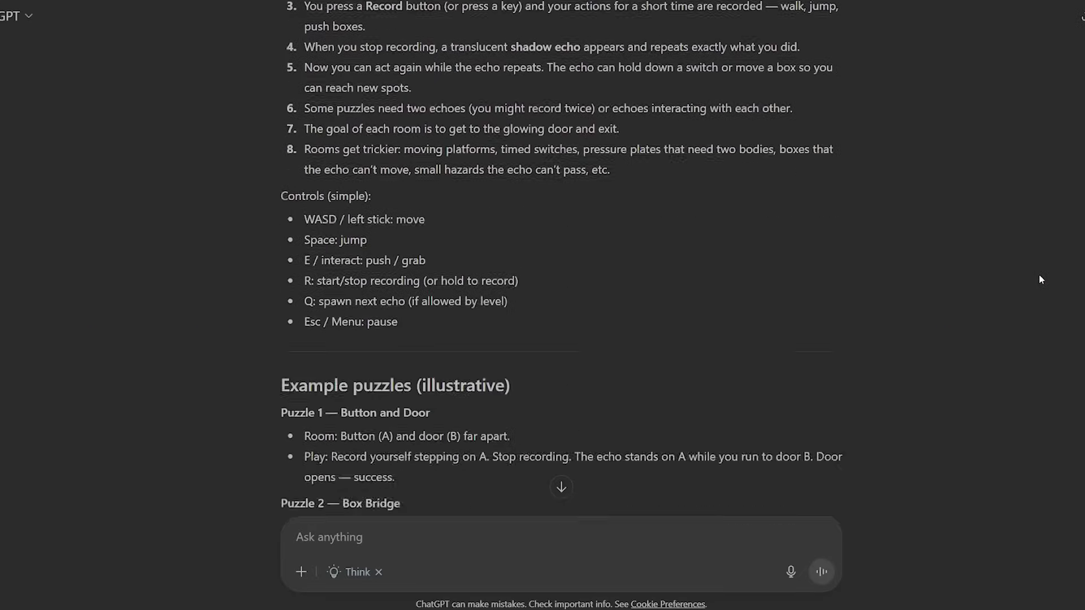
scroll(1038, 276, down, 10)
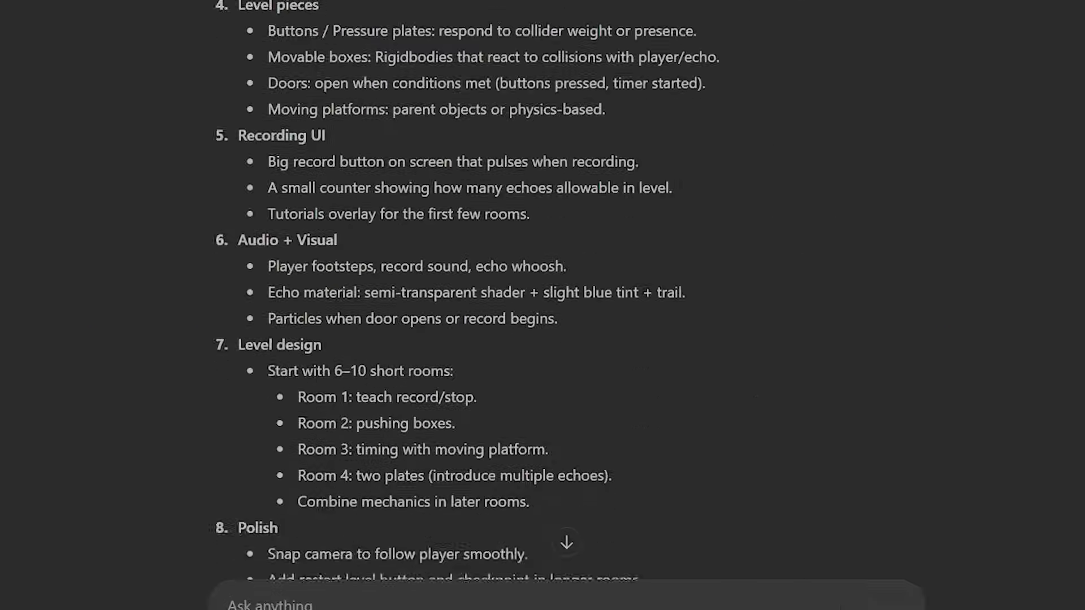
scroll(1039, 270, down, 15)
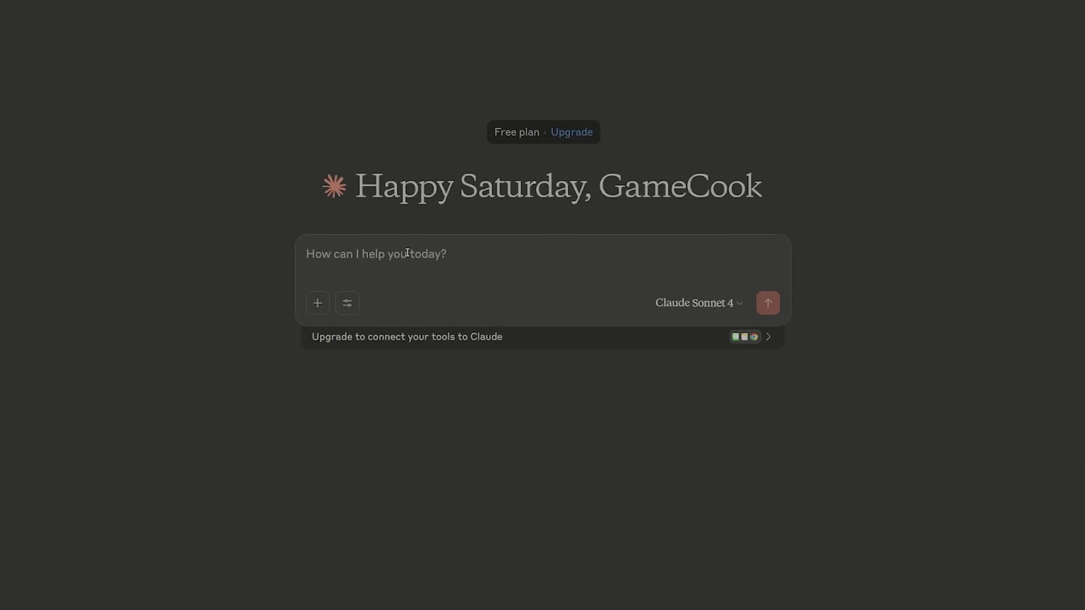
- Send the same game-jam prompt to Claude and read its 'Echo Chamber' blind-robot concept
text(Imagine you're a game developer using unity 6 to make a short 3d puzzle game for a gamejam. The Gamejam doesn't have any themes. The games will be judged based on a few factors: Concept, Innovativeness, Implimentation and game design. Now I want you to come up with the concept of the game as if YOU are the developer. Explain the concept and how the game is going to play in detail and step by step as if you're explaining it to a 10 year old.)
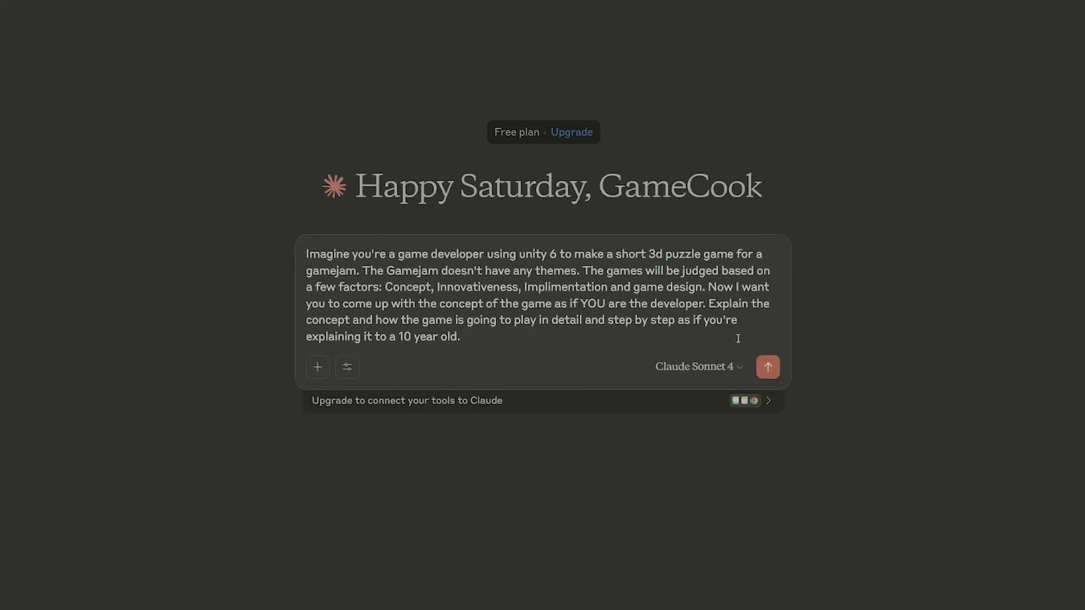
click(767, 367)
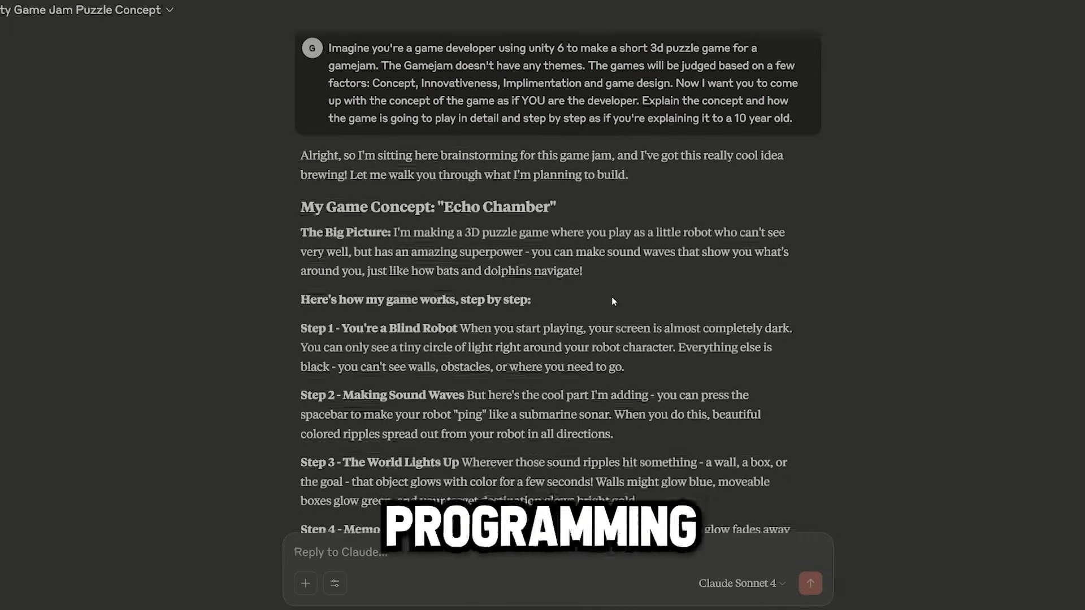
scroll(351, 226, down, 2)
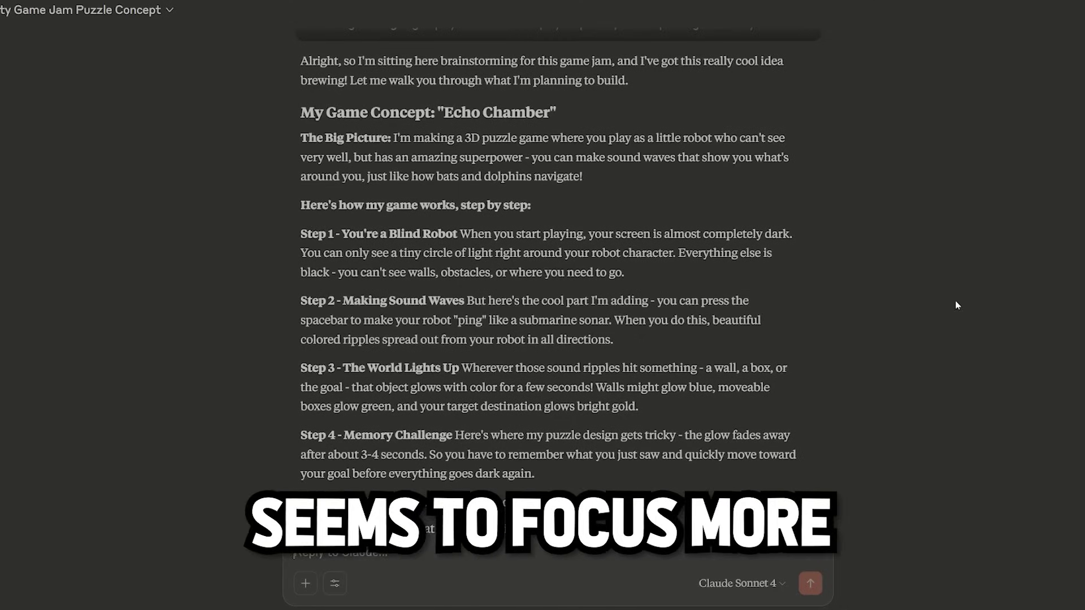
scroll(957, 309, down, 3)
scroll(957, 309, down, 4)
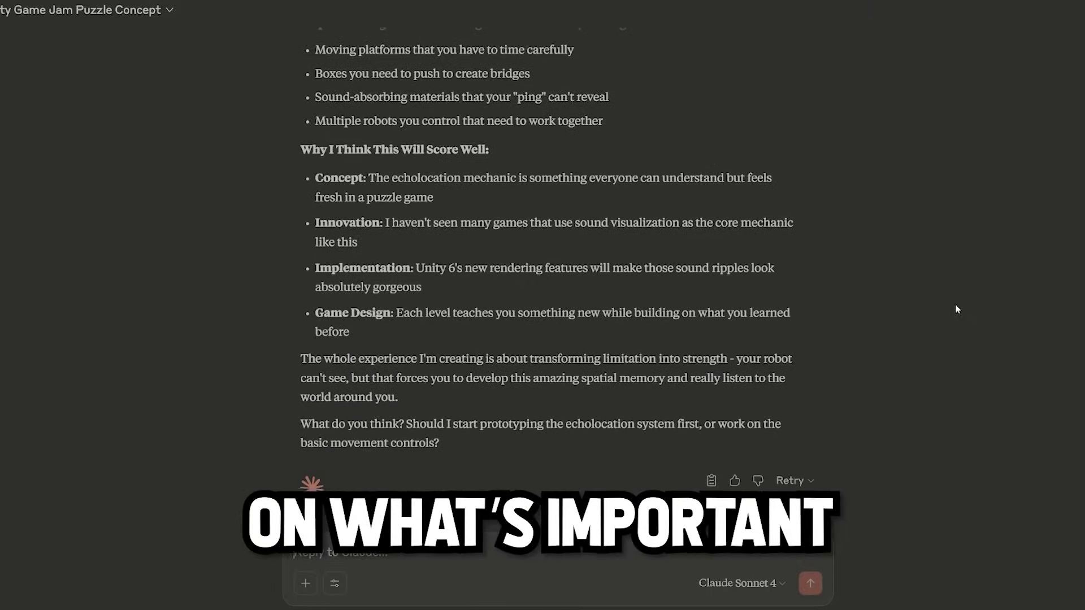
scroll(957, 307, up, 5)
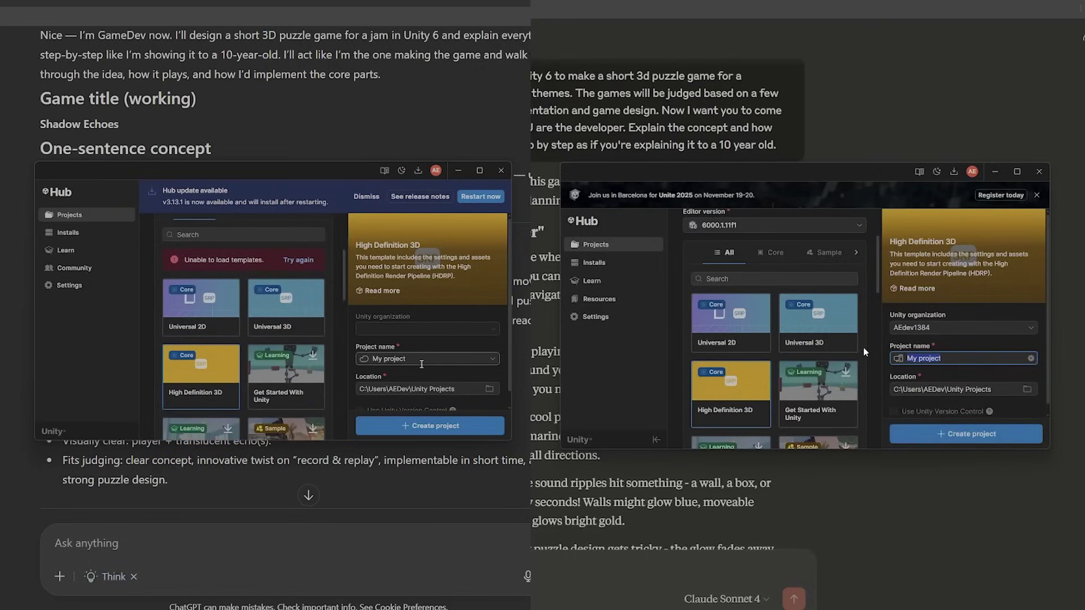
- Name the new High Definition 3D project 'Echo Chamber'
text(Echo Ch)
scroll(395, 379, down, 1)
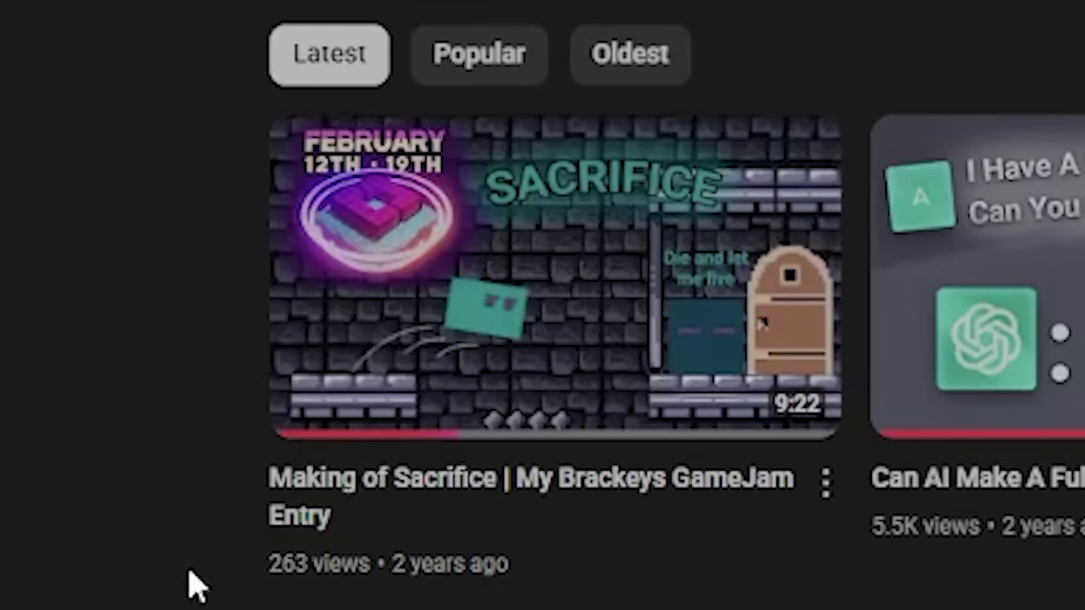
drag(189, 581, 571, 582)
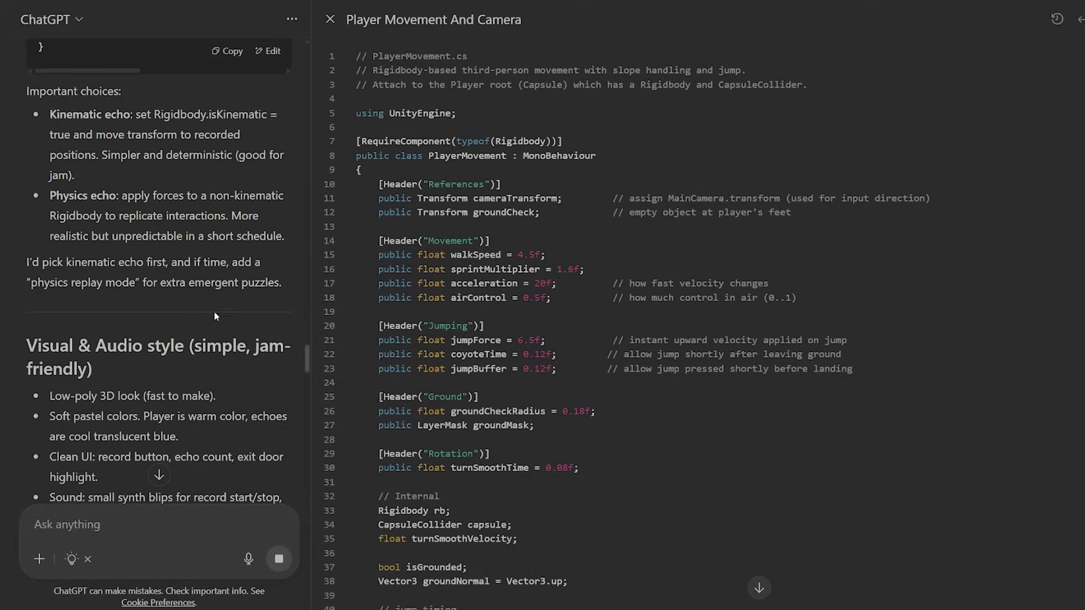
- Inspect the Input Manager and walk the Shadow Echoes player capsule with W in Play mode
scroll(212, 317, up, 20)
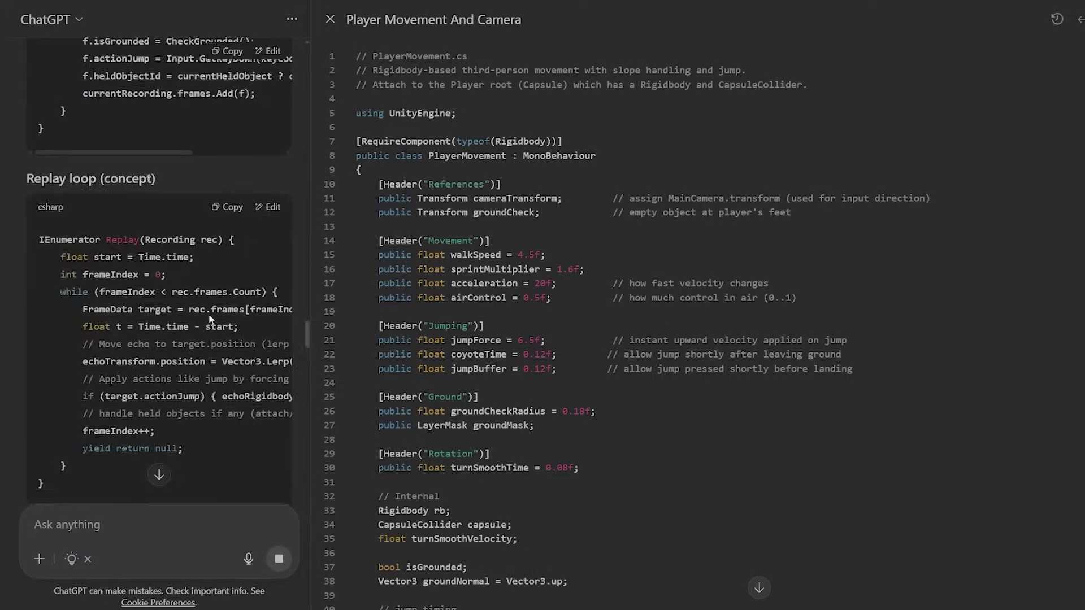
scroll(209, 319, up, 5)
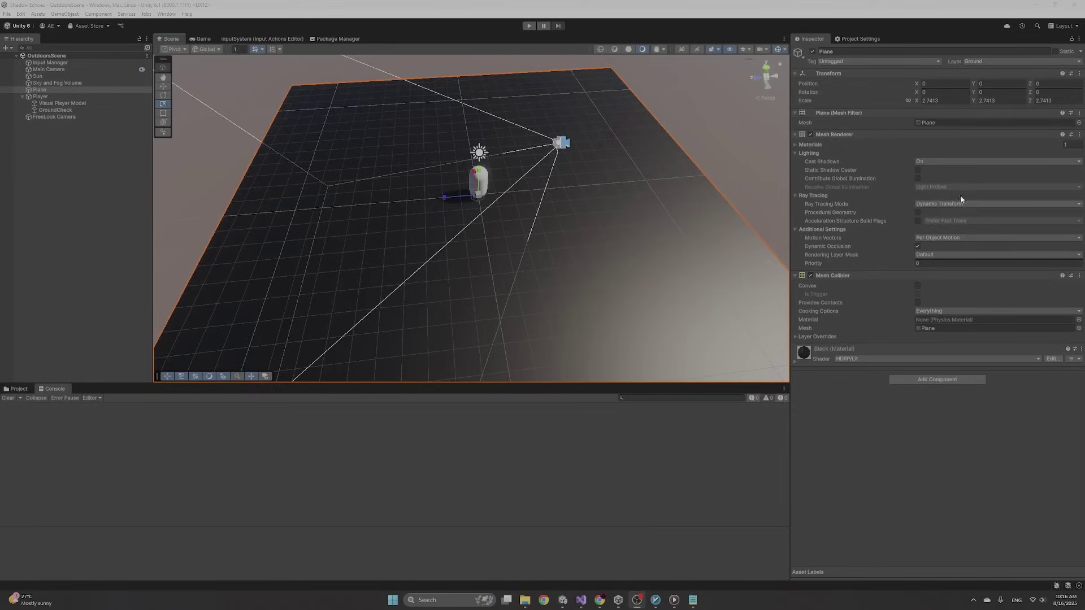
click(84, 62)
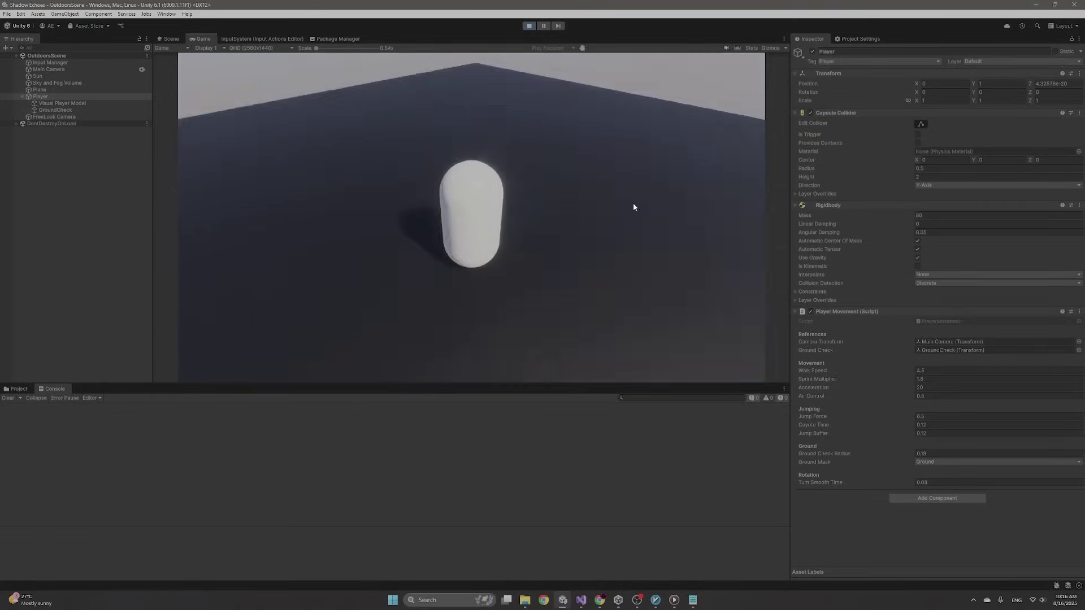
key(w)
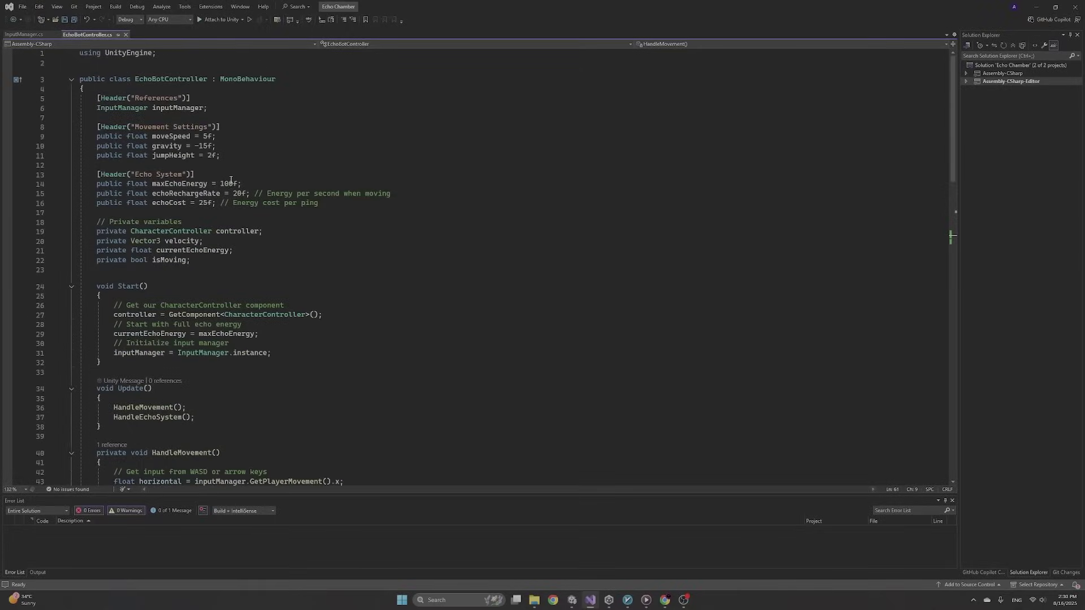
- Select the EchoBotController class name in the script
double_click(166, 79)
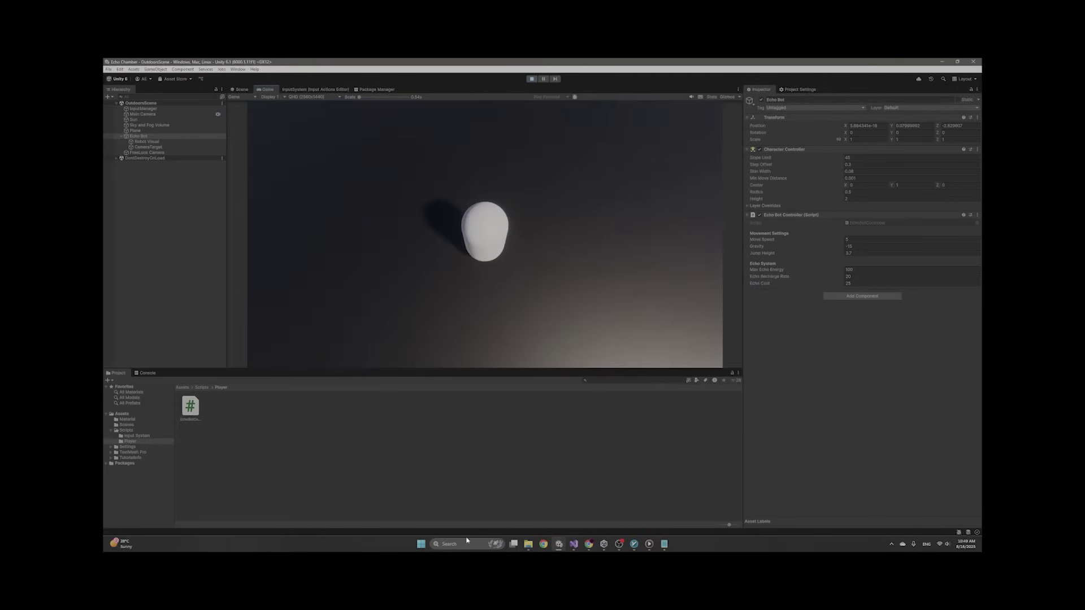
- Walk the Echo Bot forward, left, back and right with the on-screen keyboard's W, A, S, D
click(467, 541)
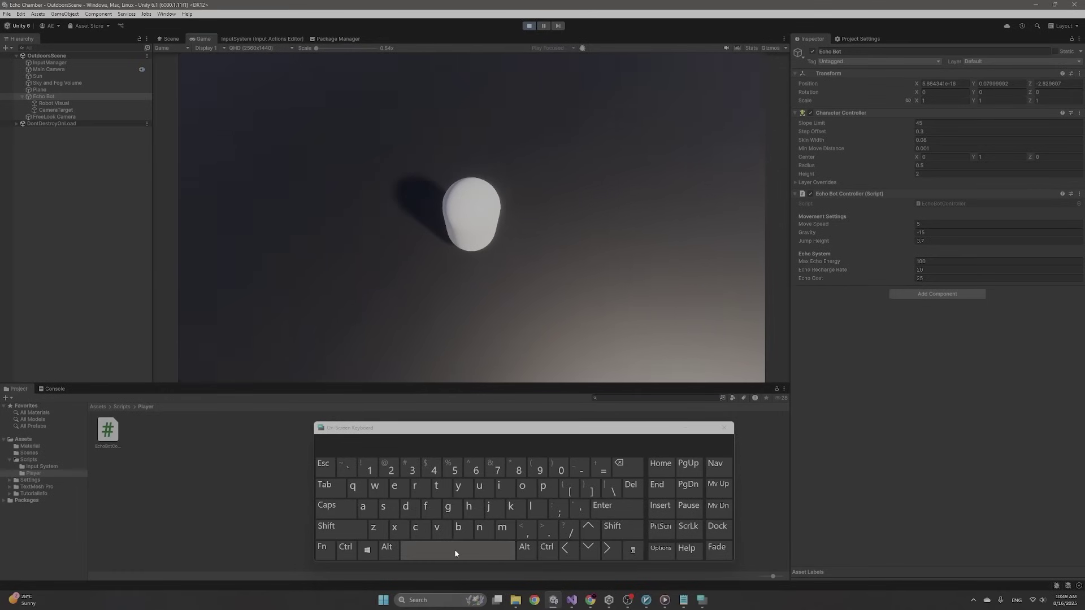
click(383, 507)
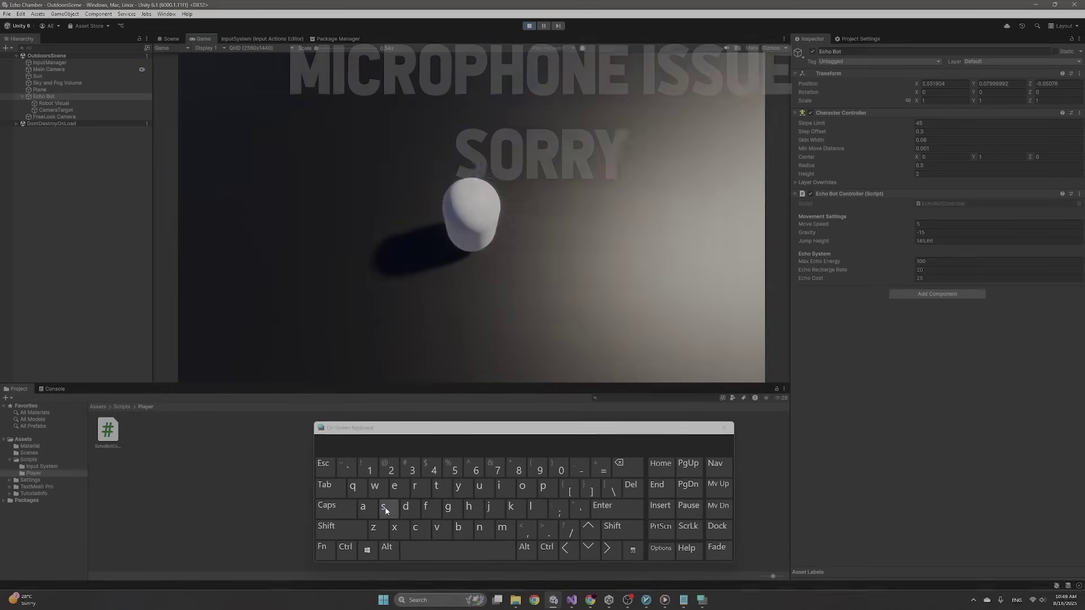
click(375, 487)
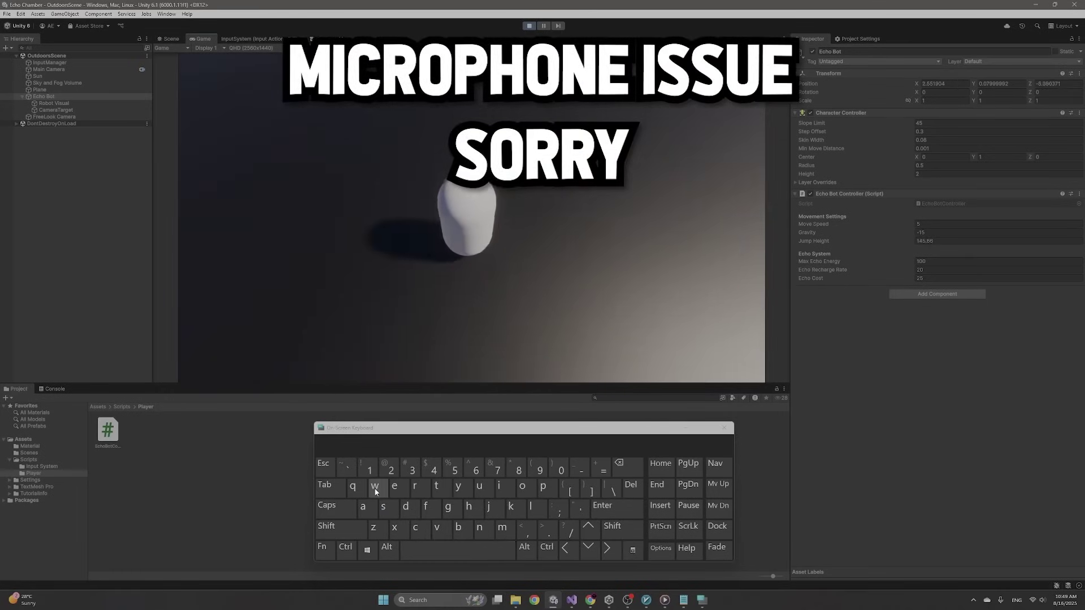
click(362, 507)
click(386, 512)
click(409, 511)
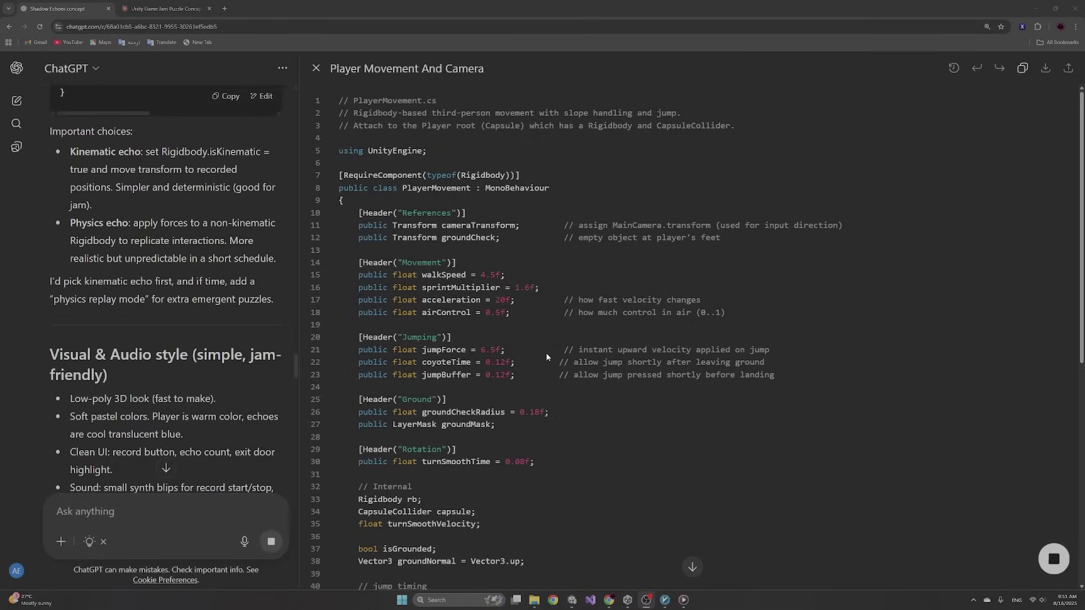
- Scroll back up through the ChatGPT conversation to the spin-fix reply
scroll(210, 331, up, 15)
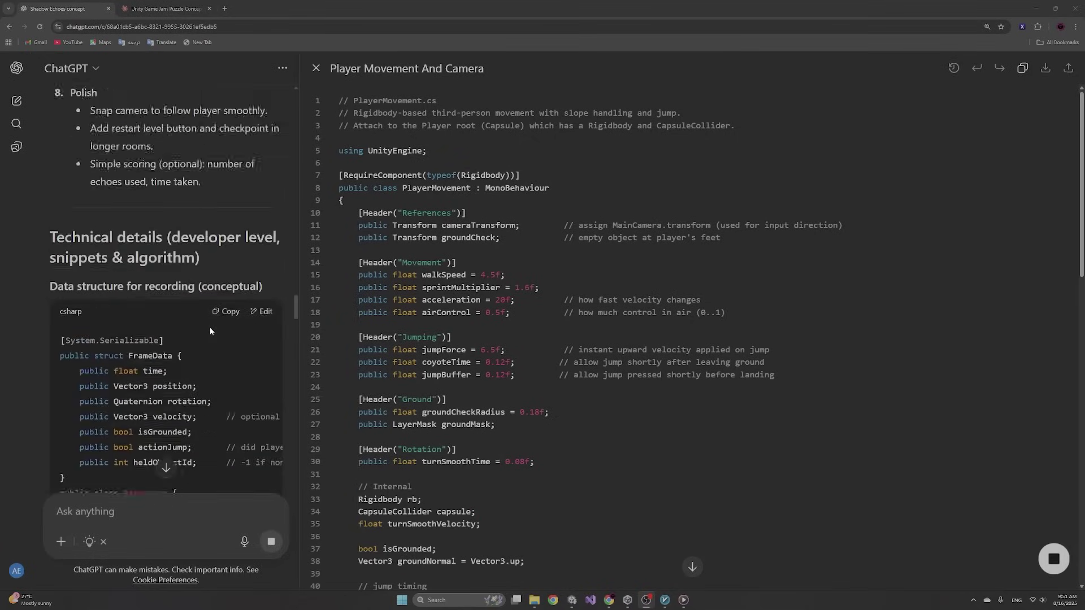
scroll(210, 330, up, 5)
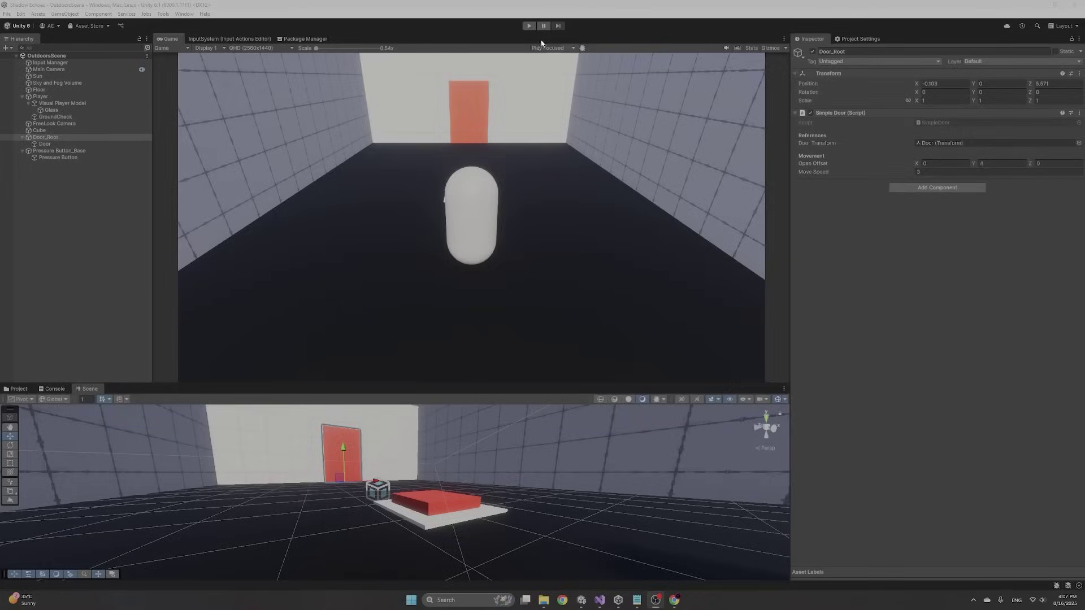
- Play the scene and walk the capsule on and off the red pressure plate to raise and lower the door
click(529, 25)
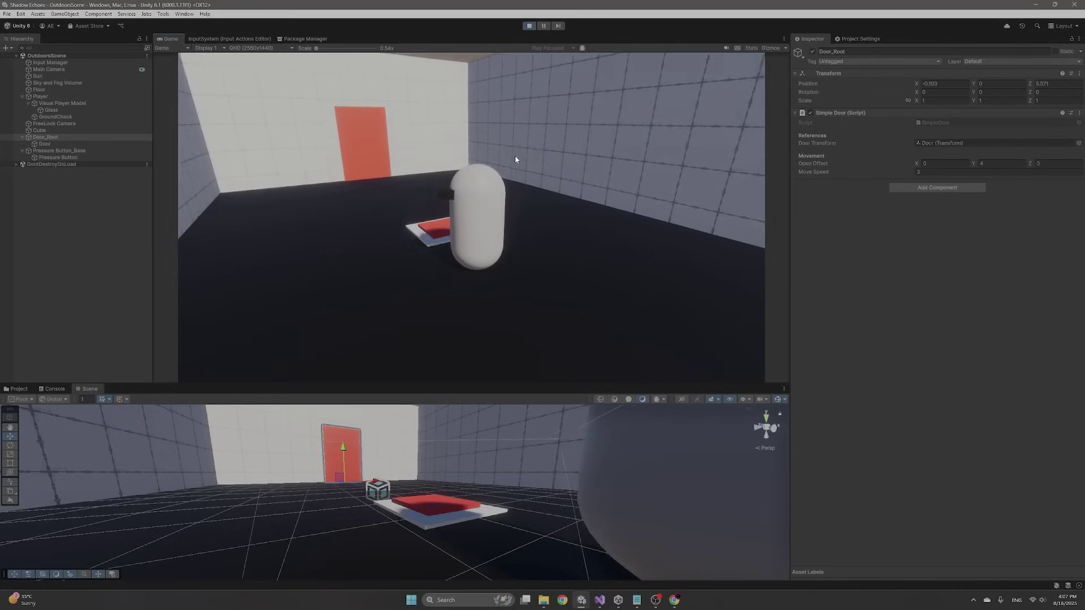
key(d)
key(a)
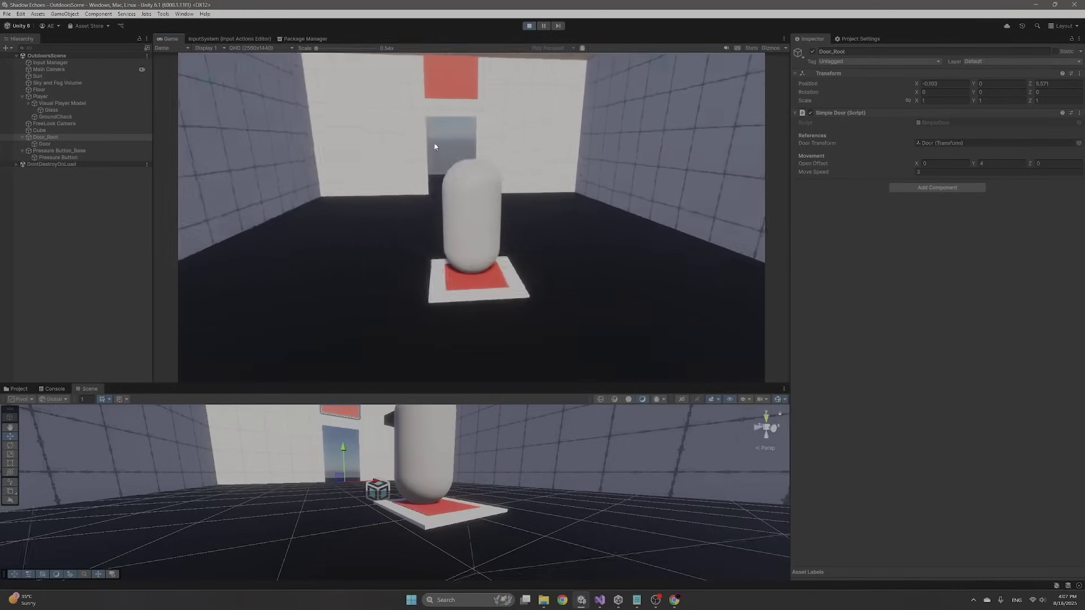
key(w)
key(s)
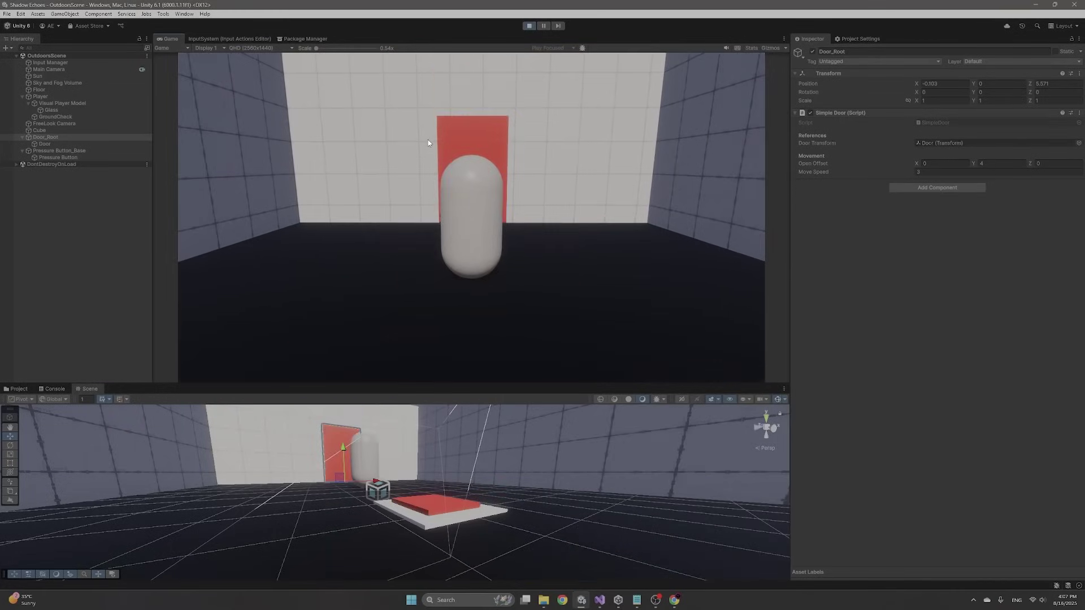
key(w)
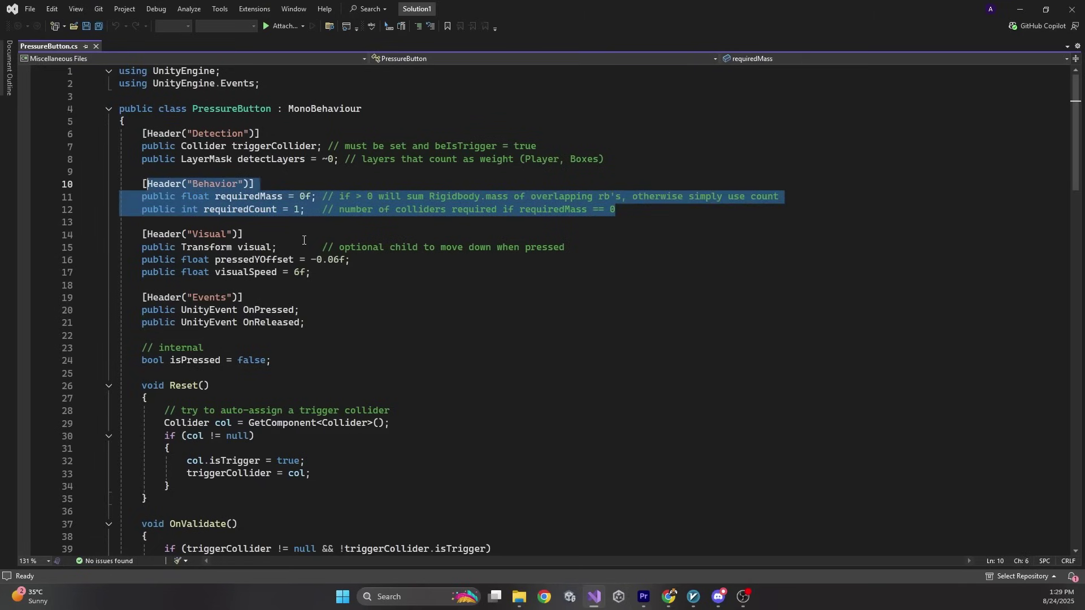
click(241, 234)
drag(305, 209, 237, 196)
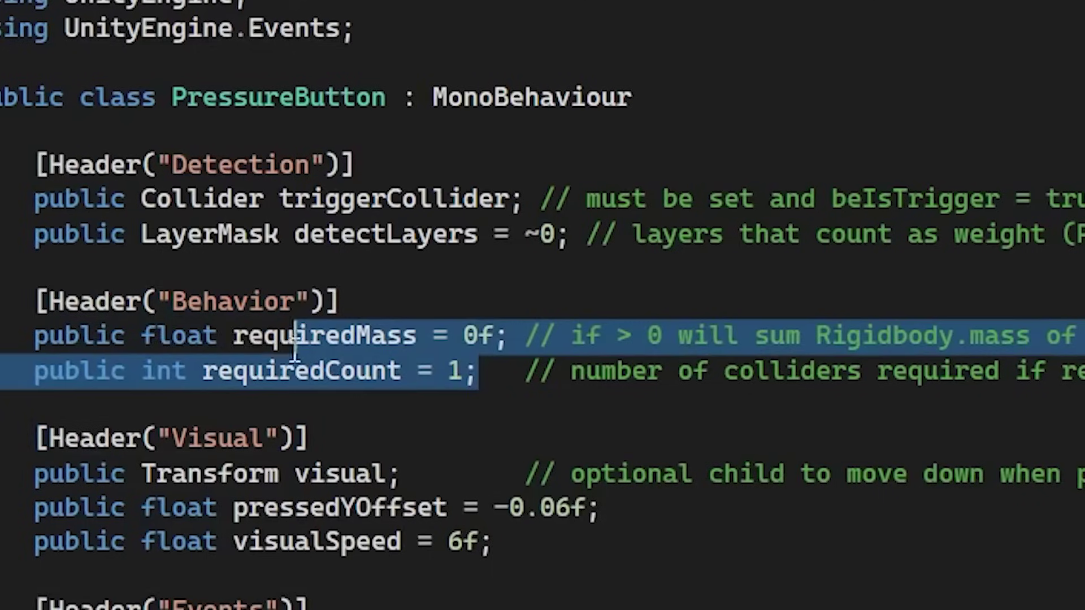
drag(295, 351, 116, 325)
click(608, 403)
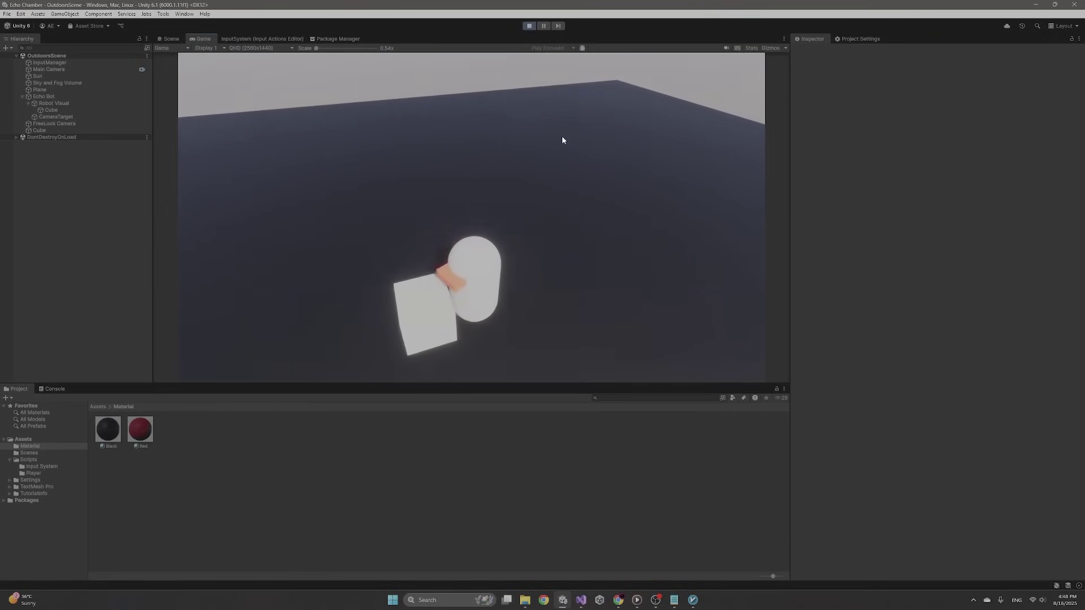
- Stop the running game, then walk the Echo Bot forward toward the cube
click(529, 26)
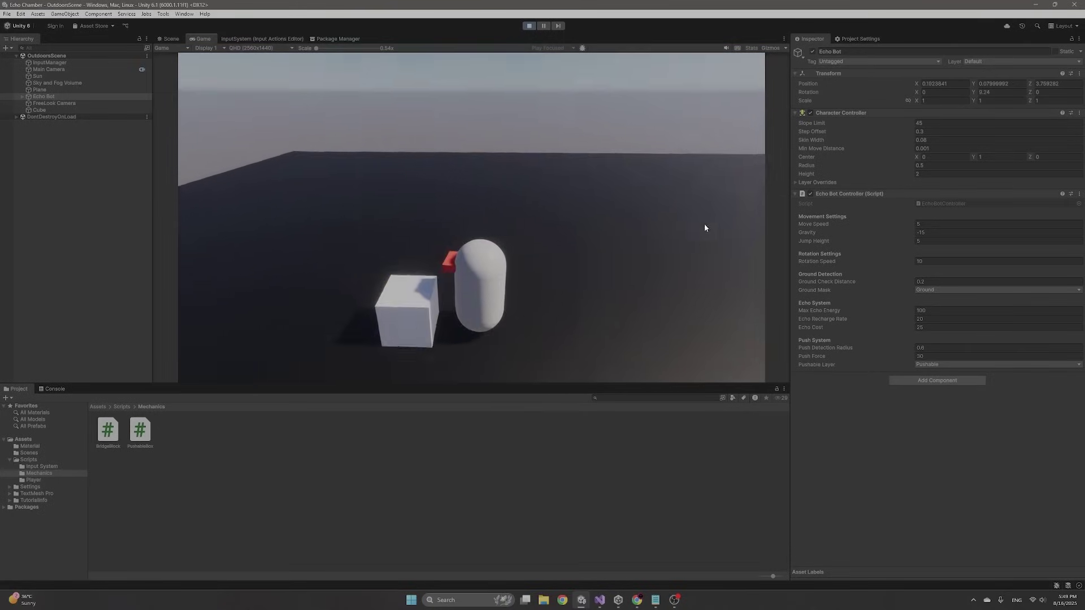
key(w)
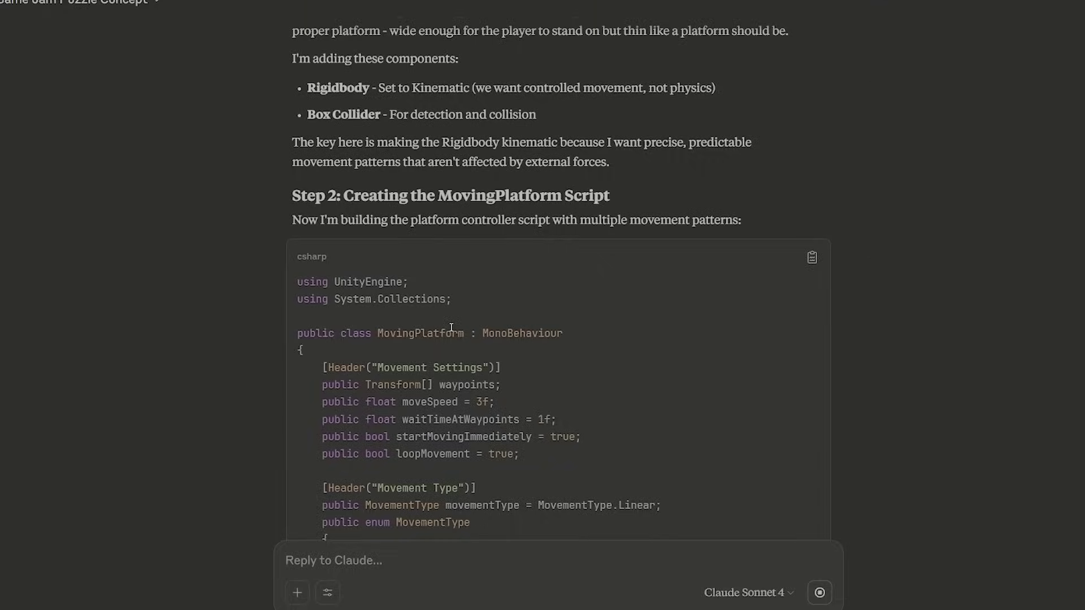
- Scroll down through Claude's MovingPlatform script answer
scroll(451, 328, down, 2)
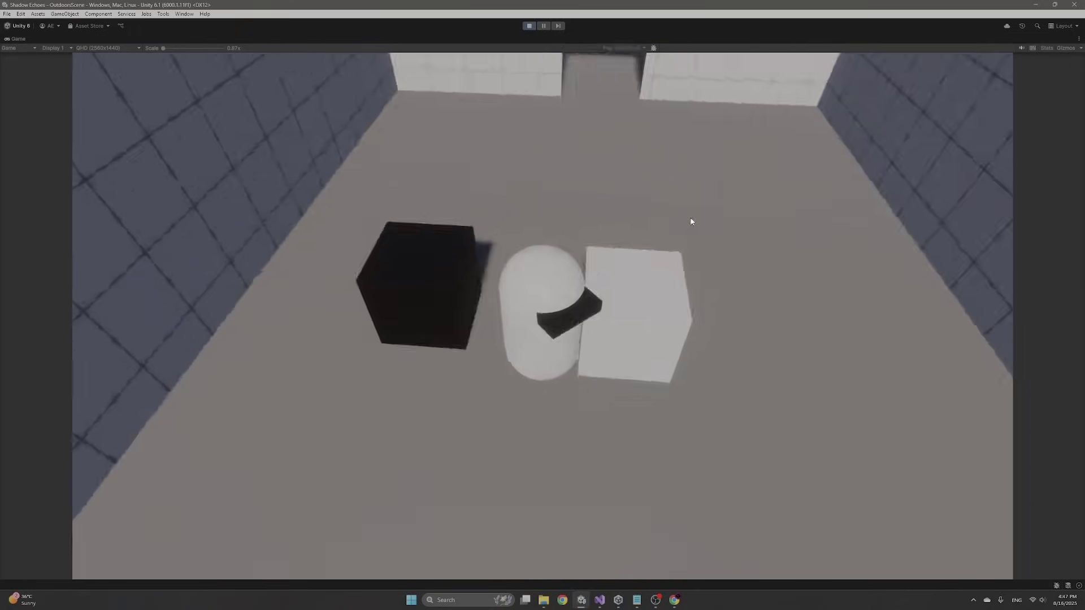
- Walk the capsule between the black cube and the red pressure plate and around the room
key(w)
key(w)
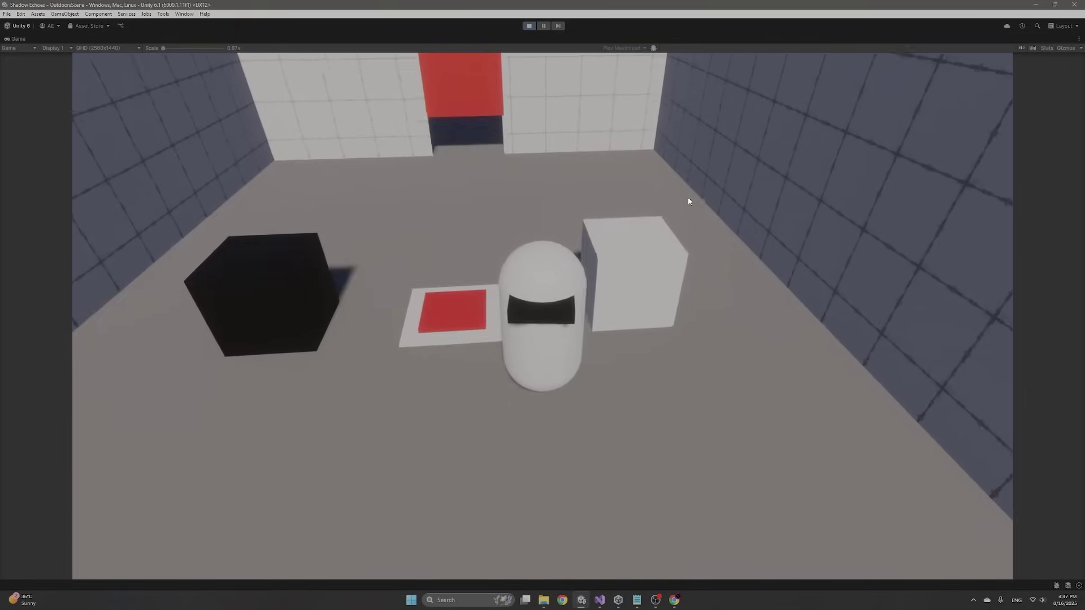
key(w)
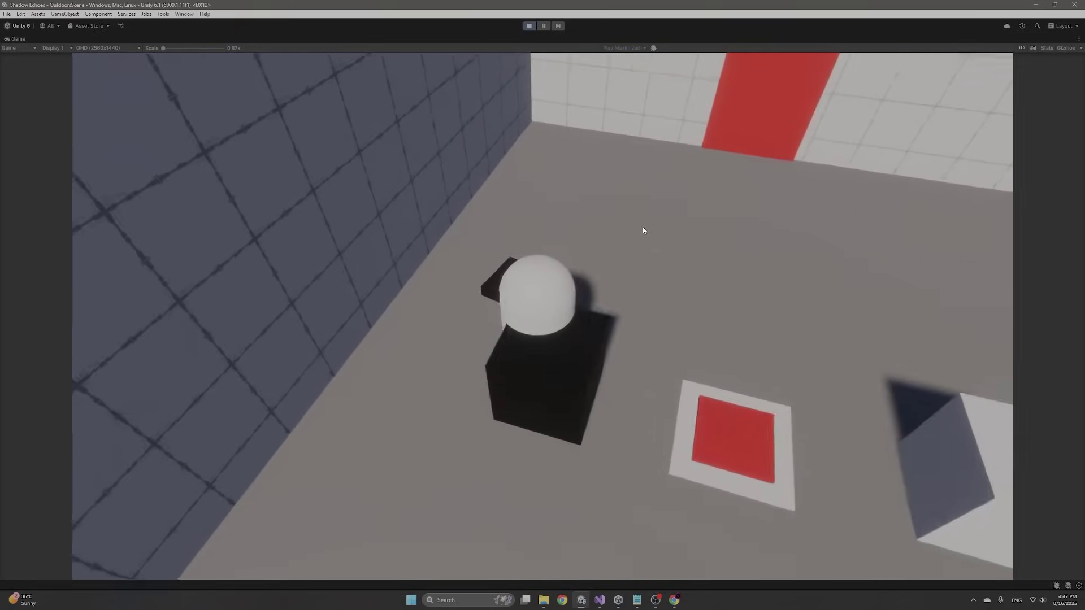
key(w)
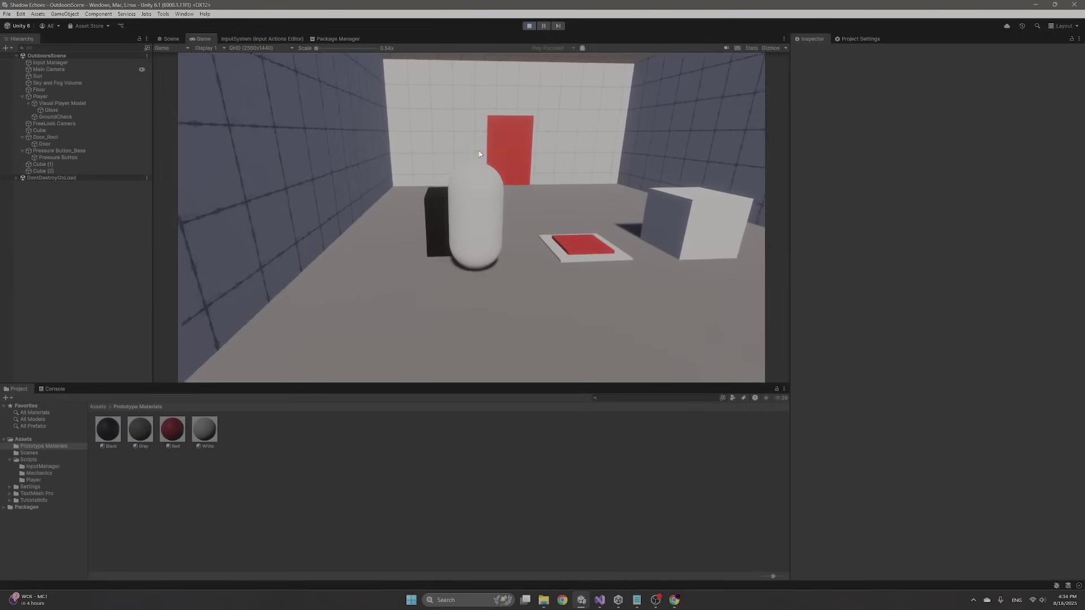
key(w)
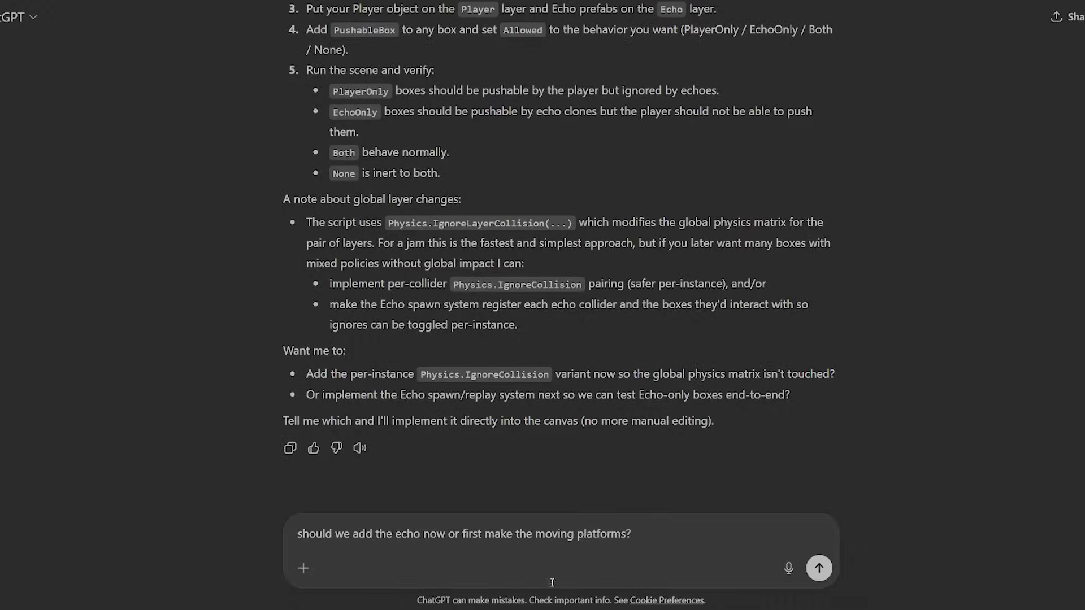
- Send ChatGPT the echo-versus-moving-platforms question with Think enabled, then scroll through the reply
click(303, 568)
mouse_move(326, 527)
click(343, 483)
click(820, 572)
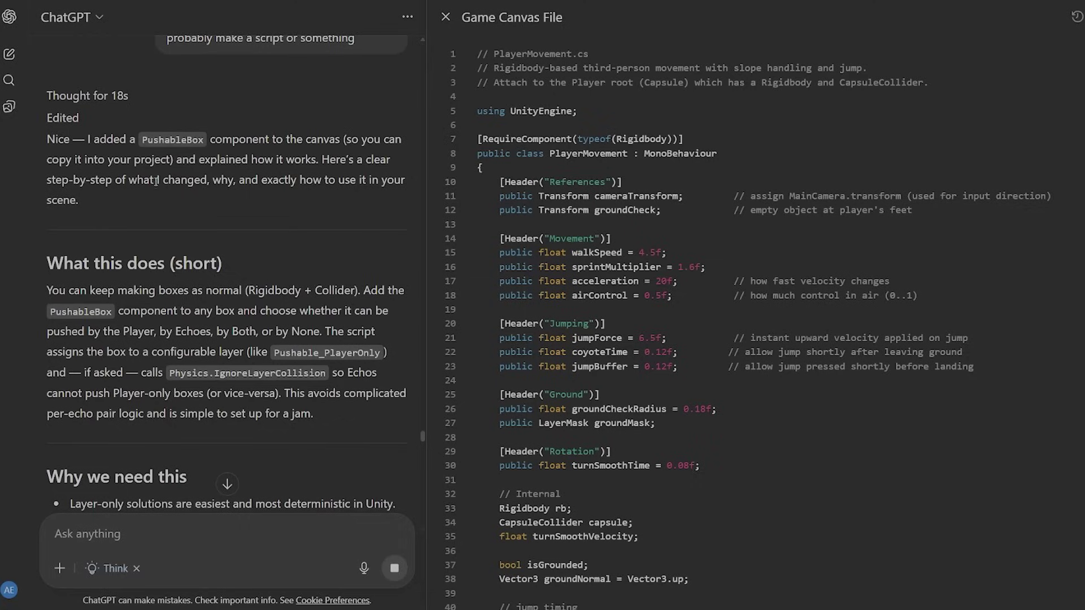
scroll(156, 182, down, 15)
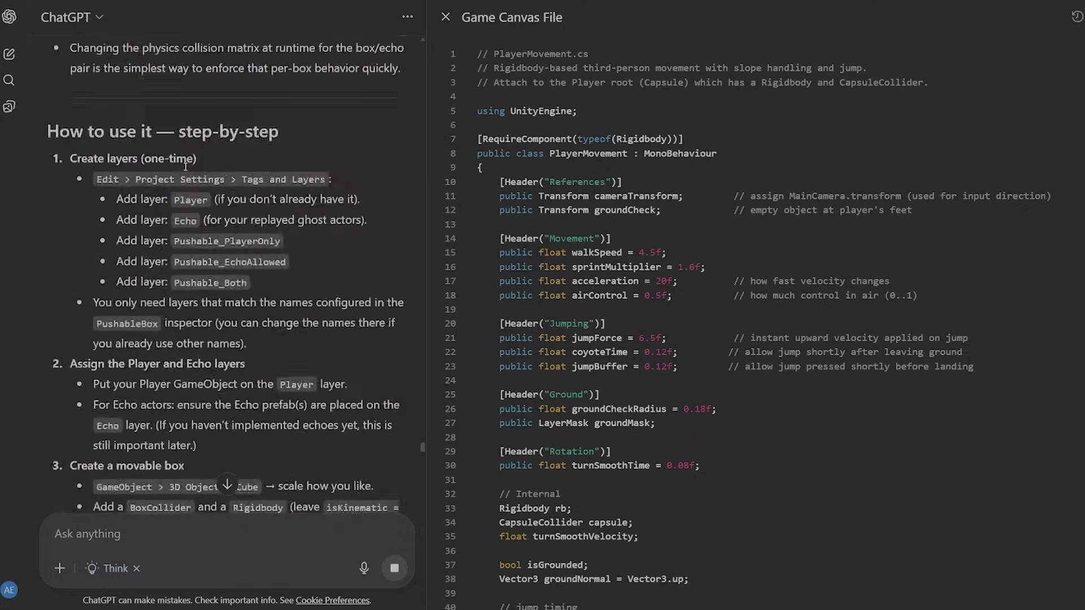
scroll(182, 157, down, 10)
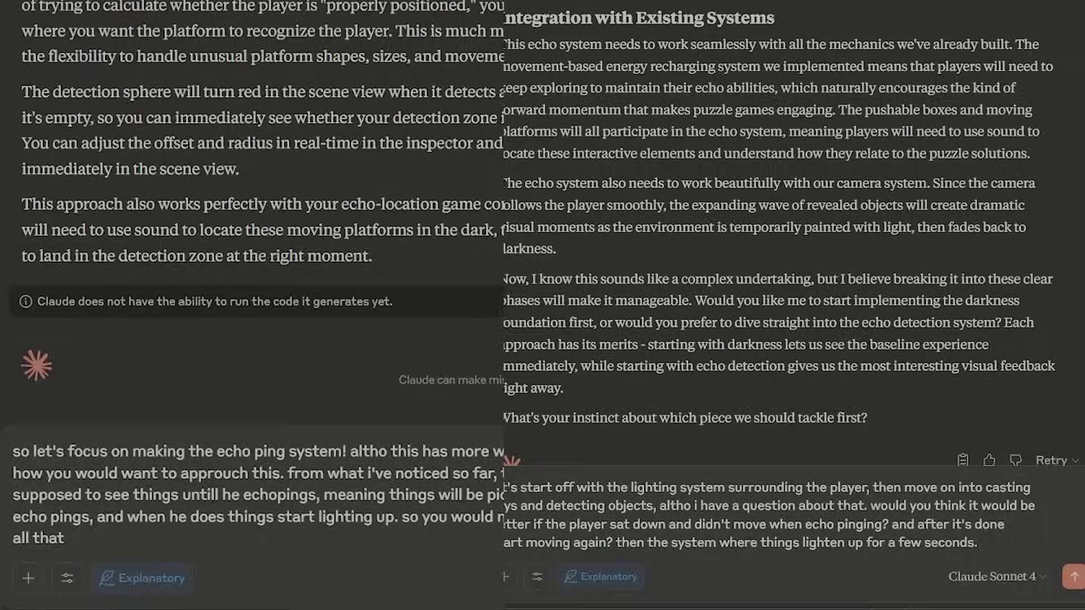
- Send Claude the message asking to start with the lighting system around the player
key(Return)
key(Return)
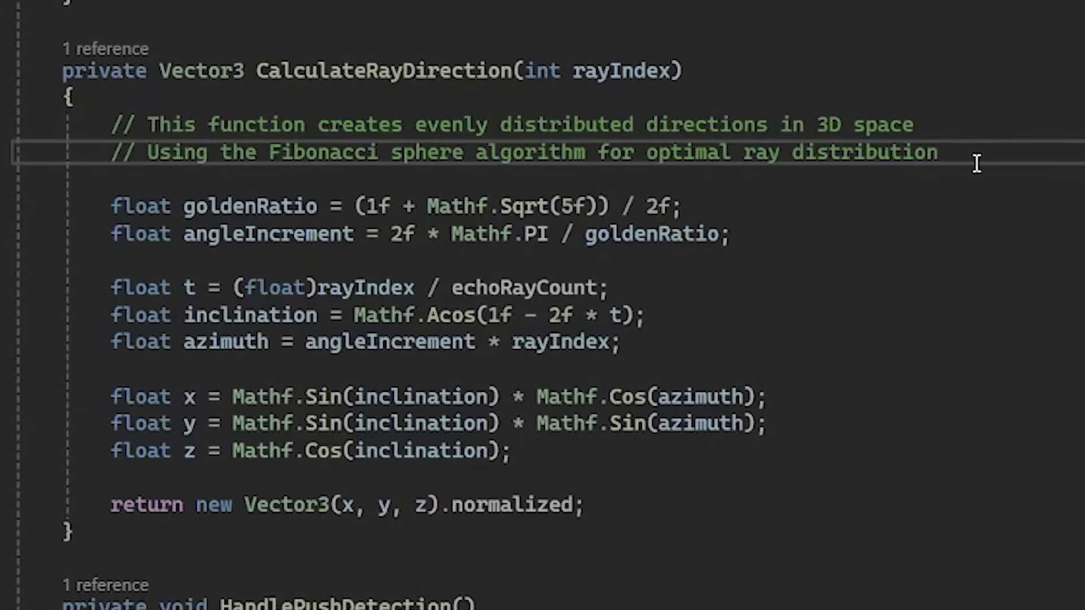
drag(971, 154, 195, 156)
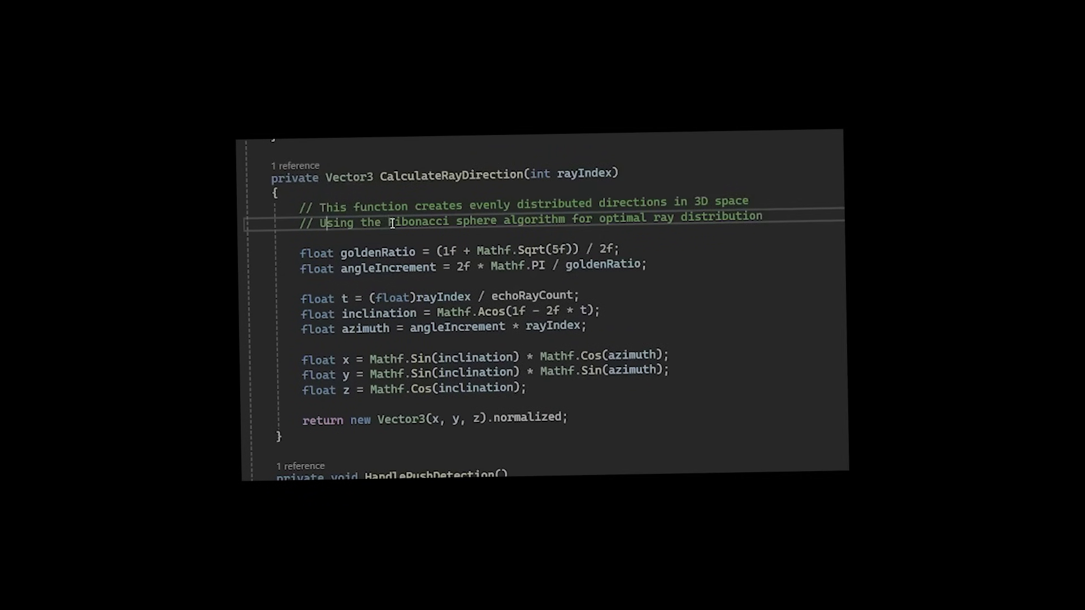
drag(332, 187, 437, 205)
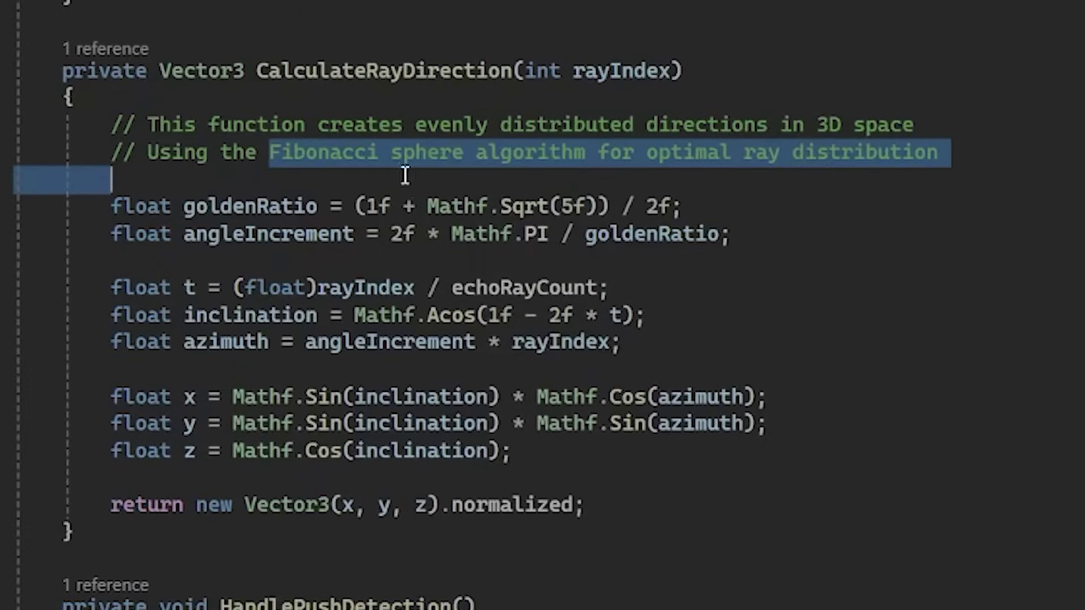
drag(602, 157, 587, 159)
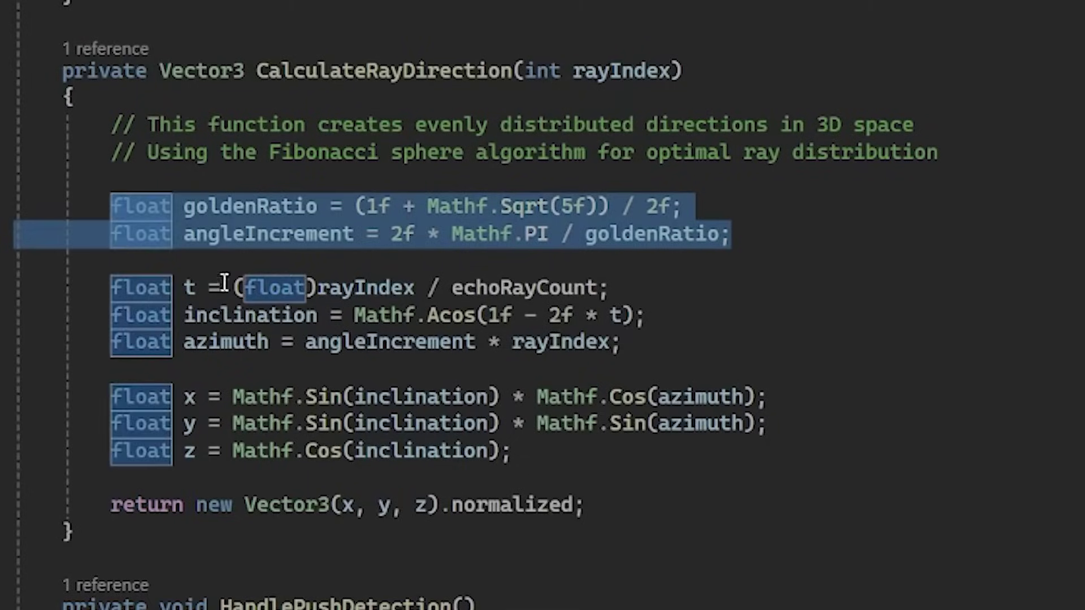
drag(585, 504, 104, 211)
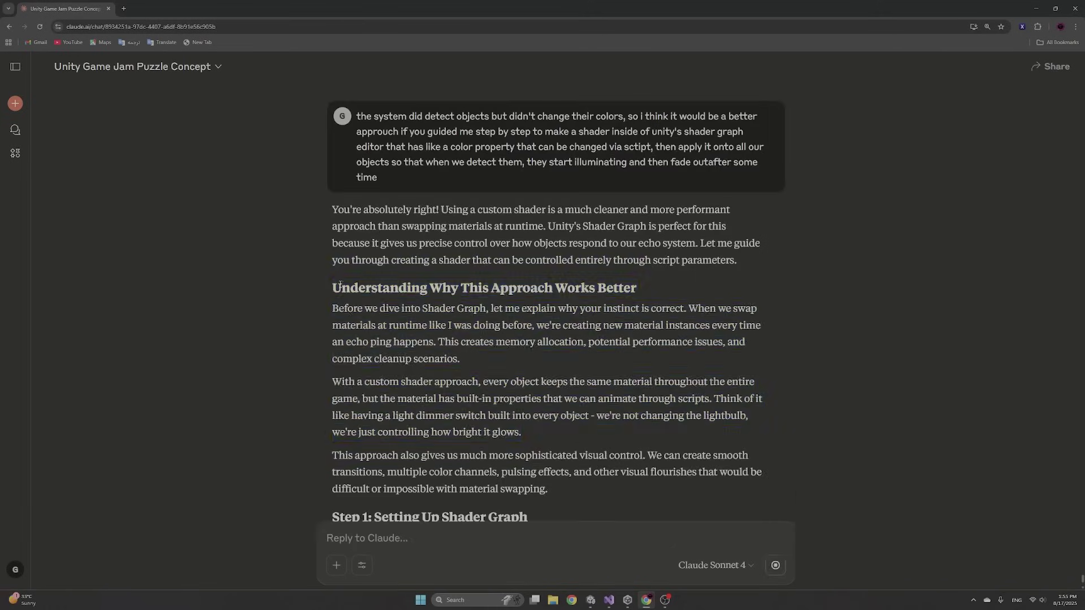
drag(332, 288, 624, 486)
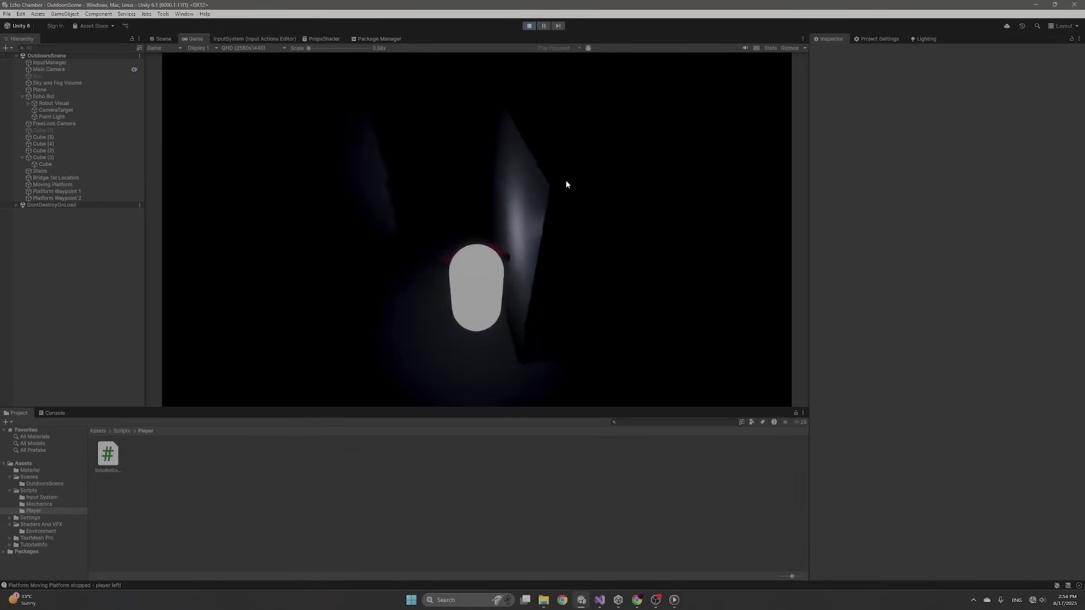
- Fire an echo ping in the Game view to reveal the cyan, green and white cubes
click(535, 155)
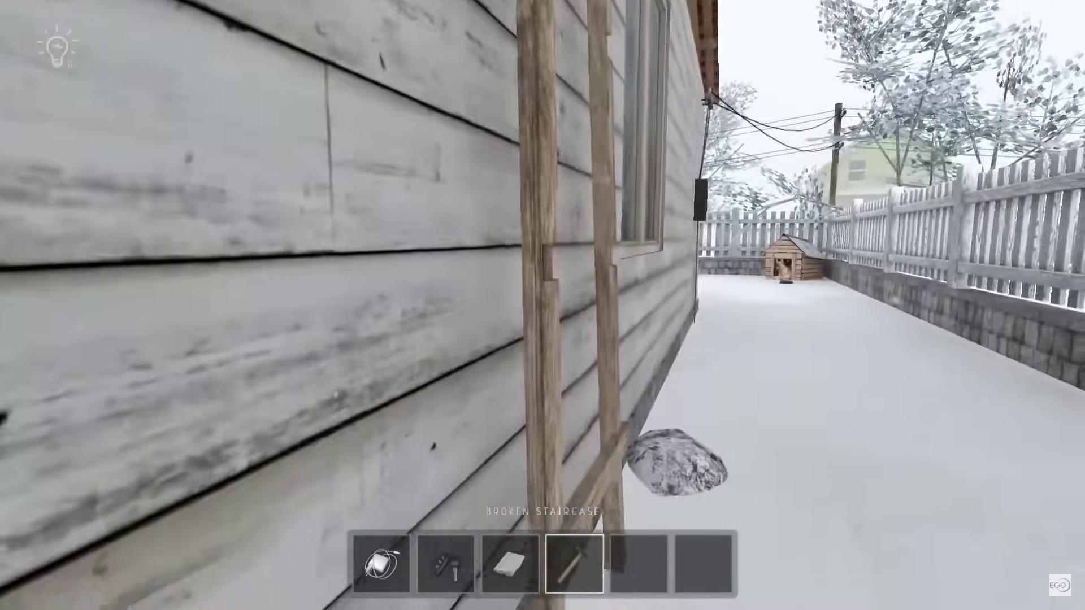
key(s)
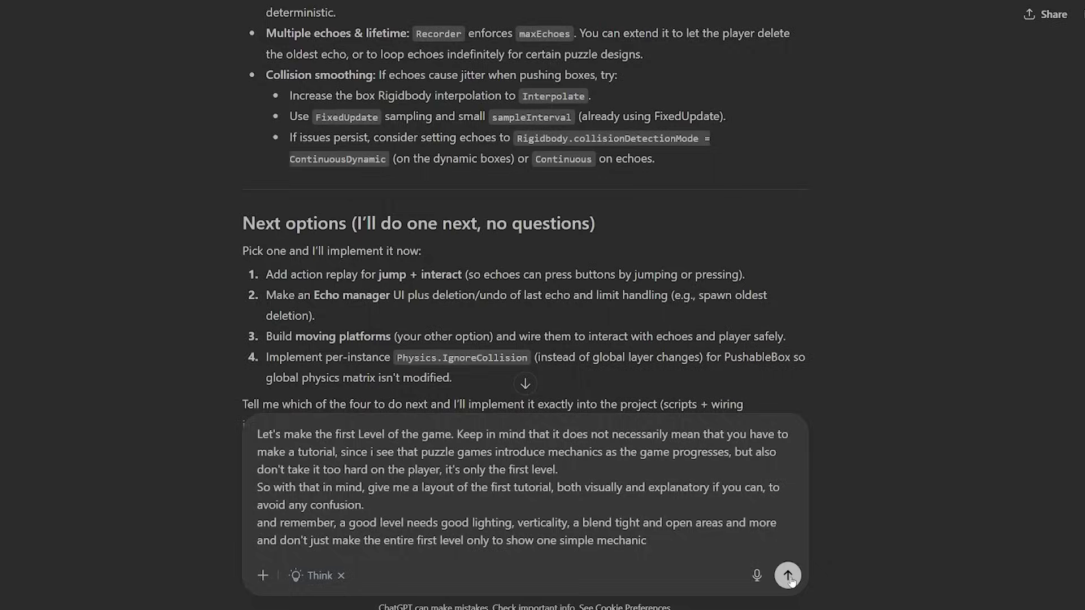
- Submit the first-level layout prompt and clear the text selection in the sent message
click(788, 575)
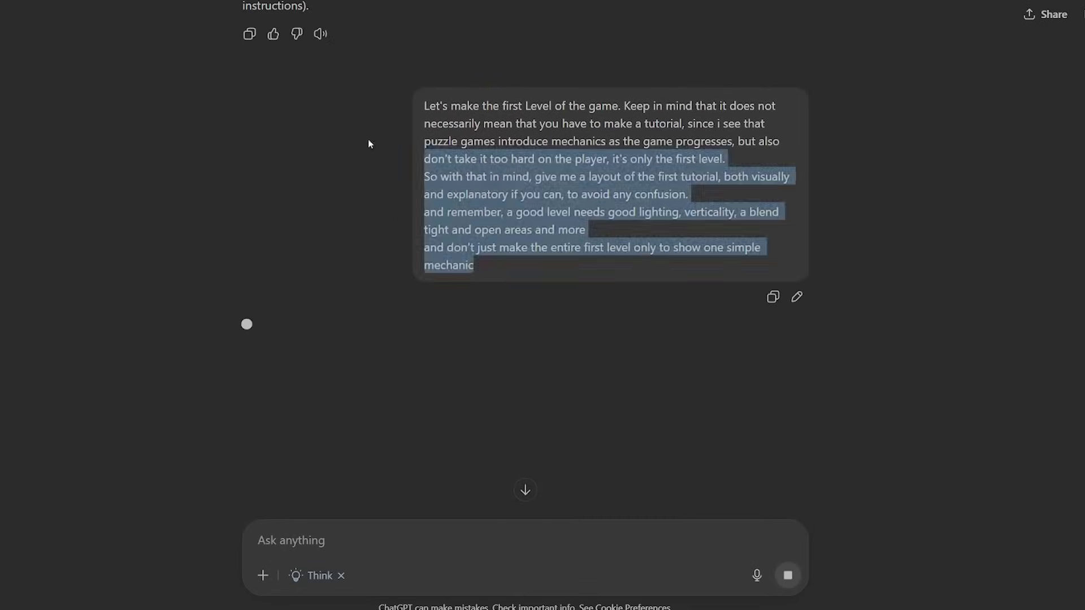
click(731, 265)
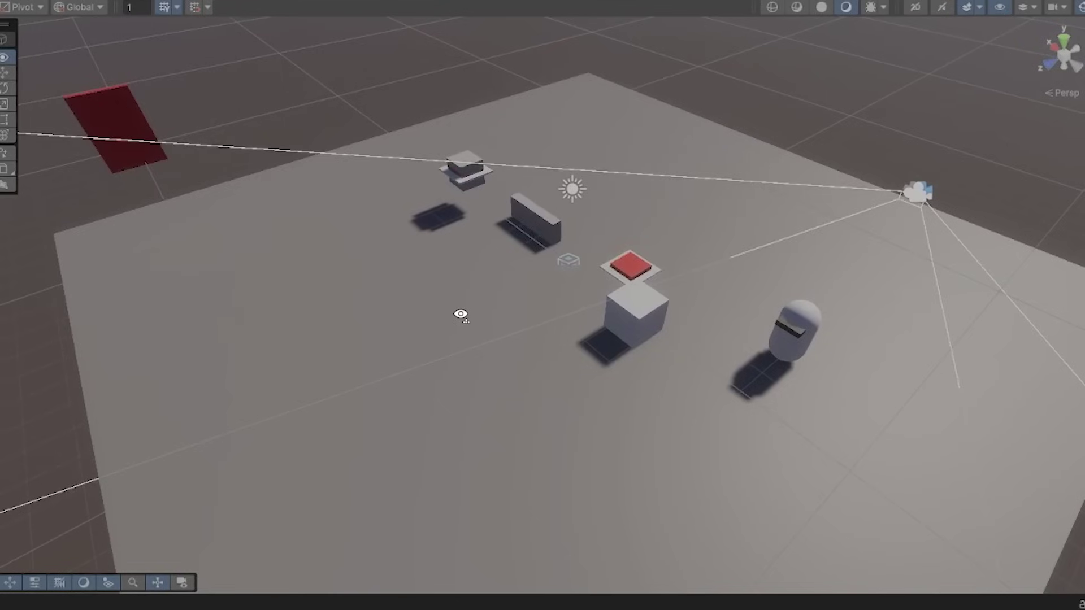
- Survey the level blockout, review the rough coordinates list, and finish the words-only layout prompt
right_drag(460, 312, 317, 266)
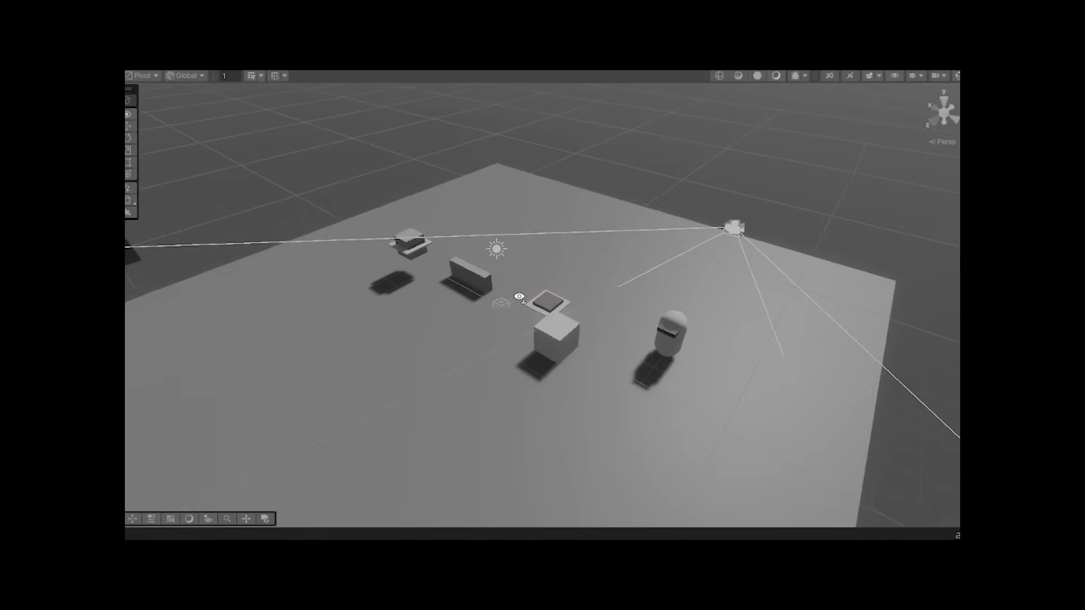
right_drag(520, 301, 446, 291)
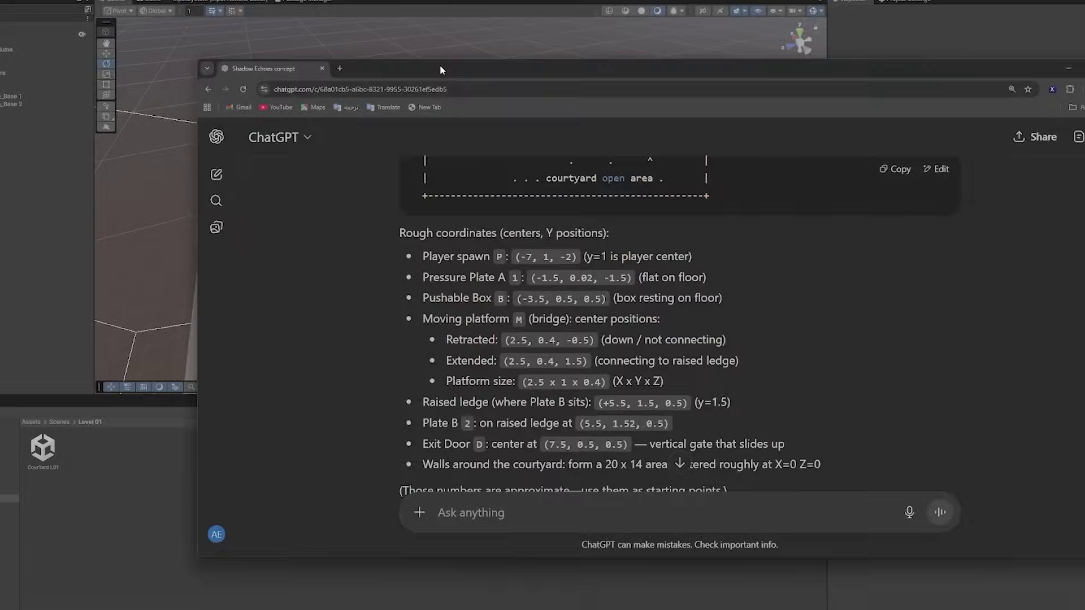
double_click(460, 74)
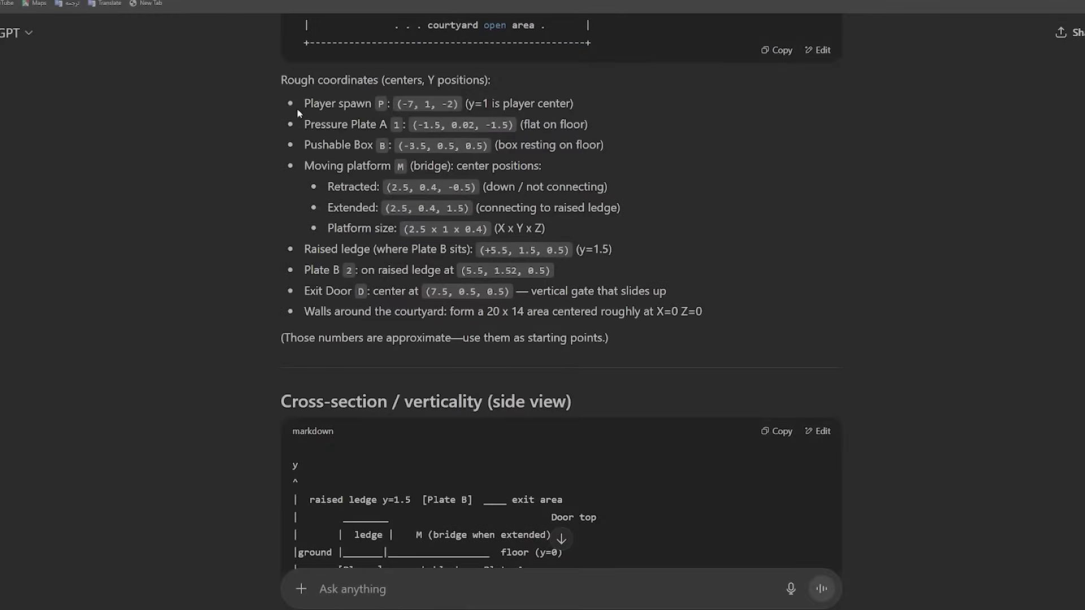
drag(419, 257, 753, 464)
click(822, 277)
scroll(719, 221, up, 4)
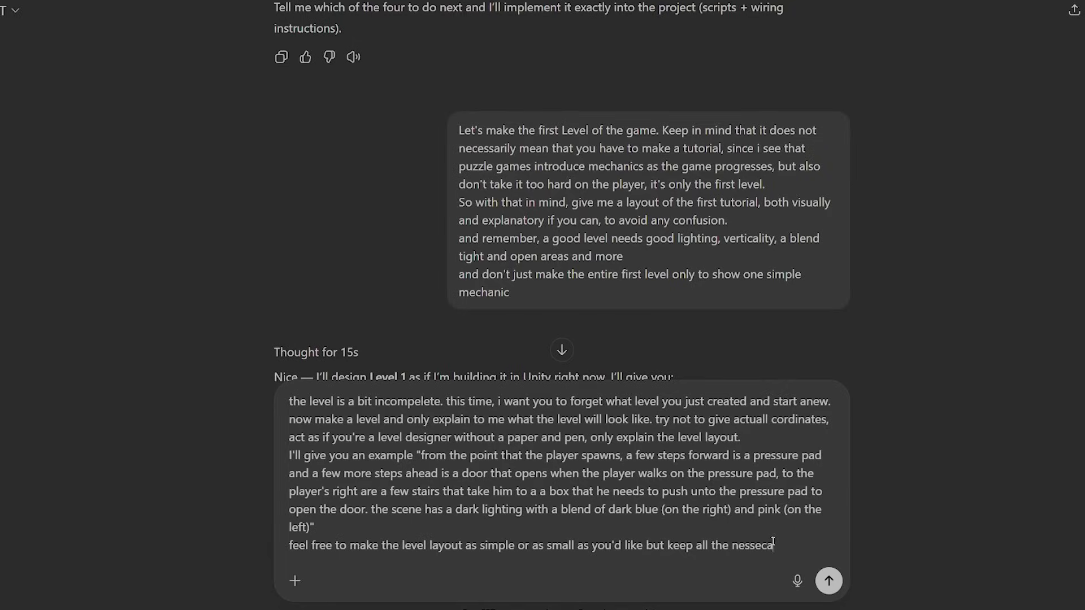
text(ry)
text( co)
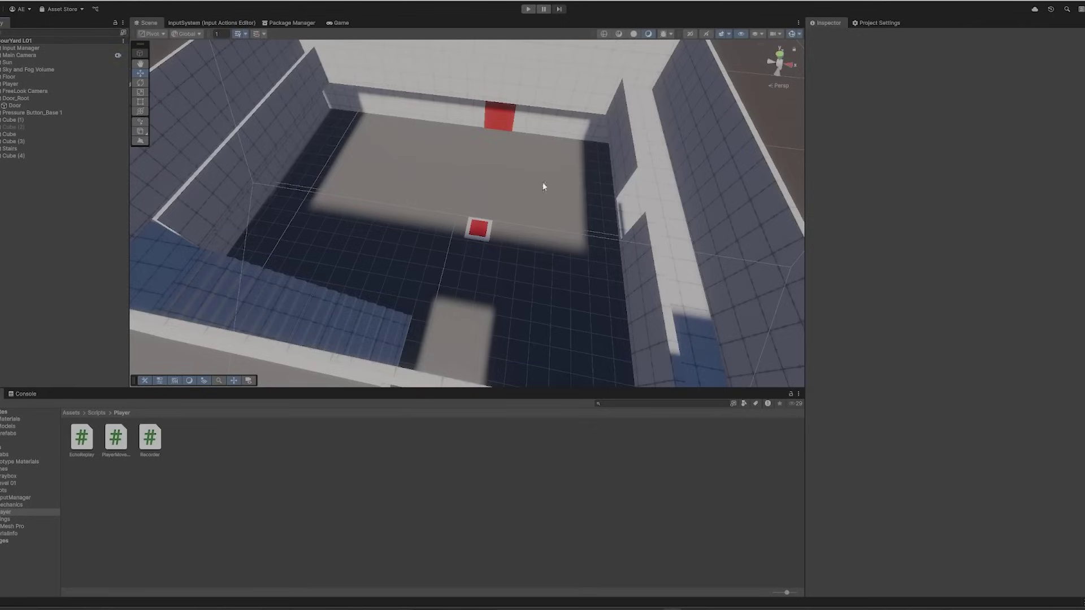
- Orbit the room, then walk the capsule to push the cube toward the red pressure plate
alt+drag(544, 187, 481, 168)
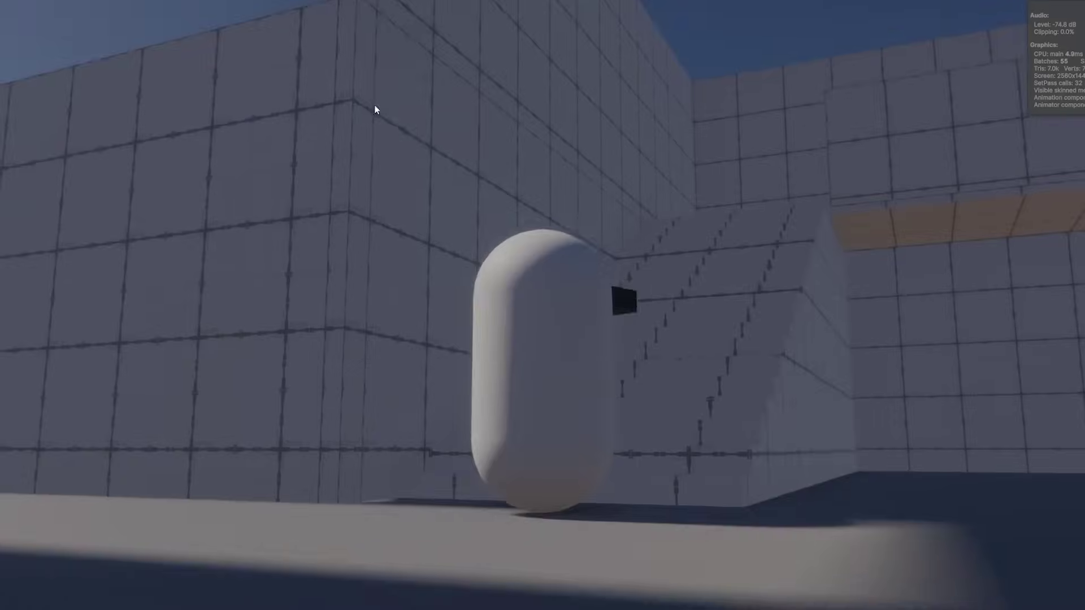
key(w)
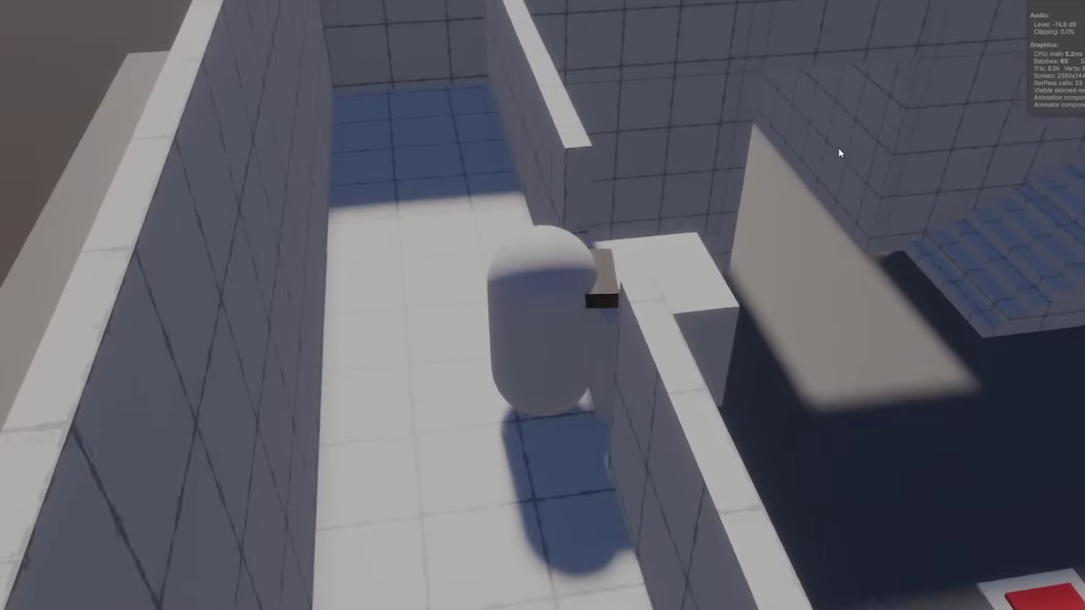
key(s)
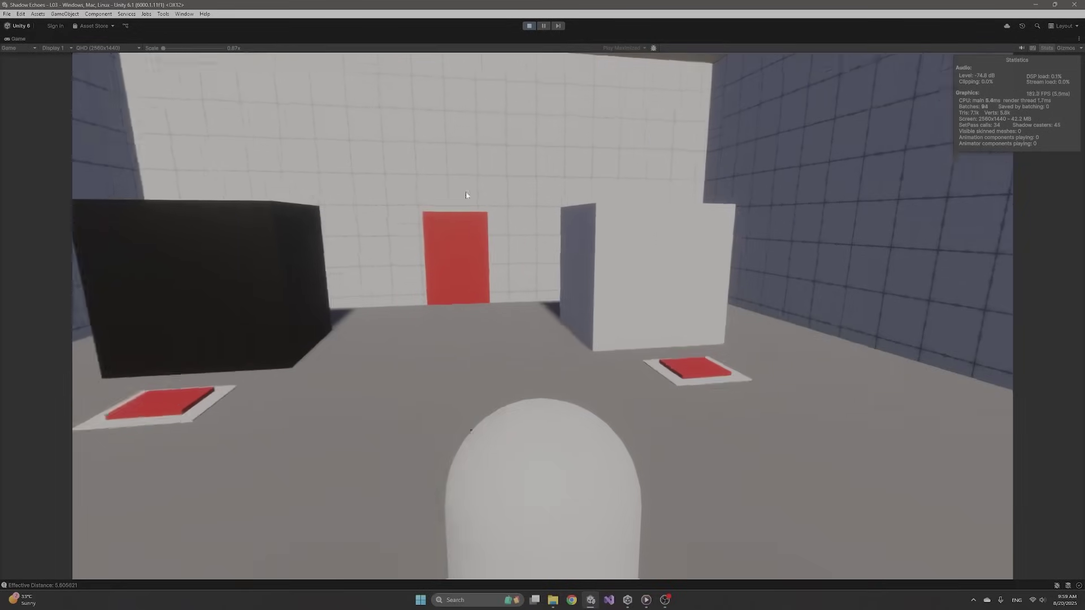
- Walk the capsule onto and off the right red plate, then fly the camera over the level
key(w)
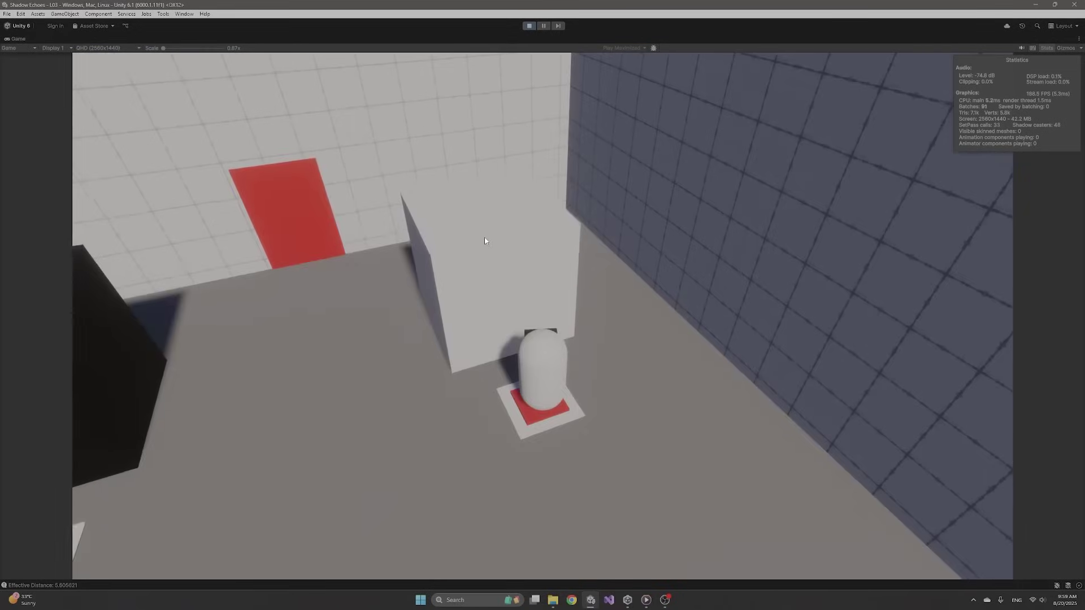
key(w)
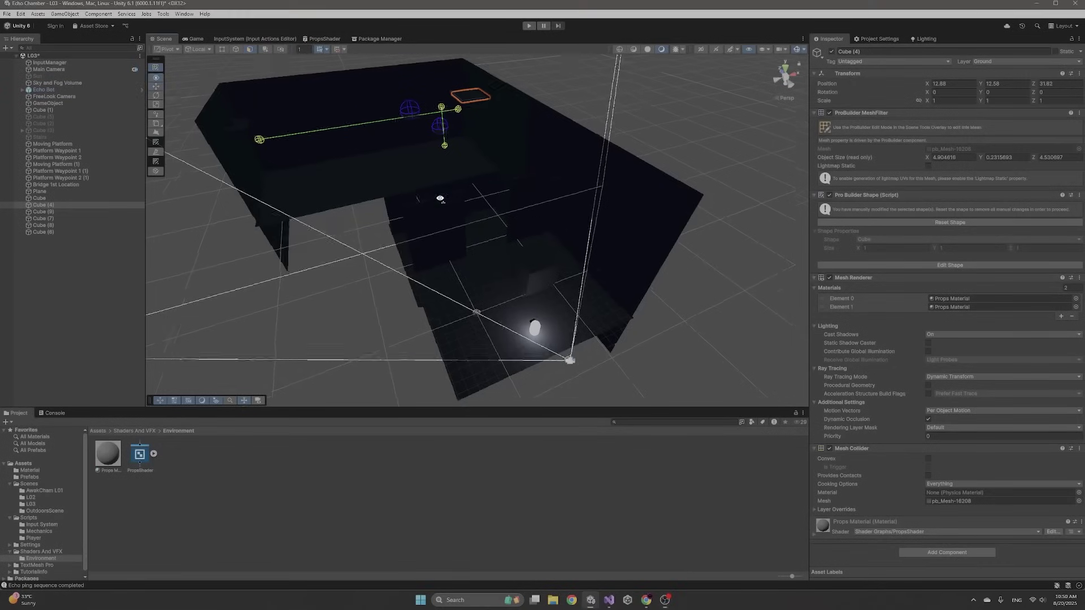
right_drag(440, 199, 475, 191)
- Replay the level, then orbit the rounded character model and like the devlog video
click(529, 26)
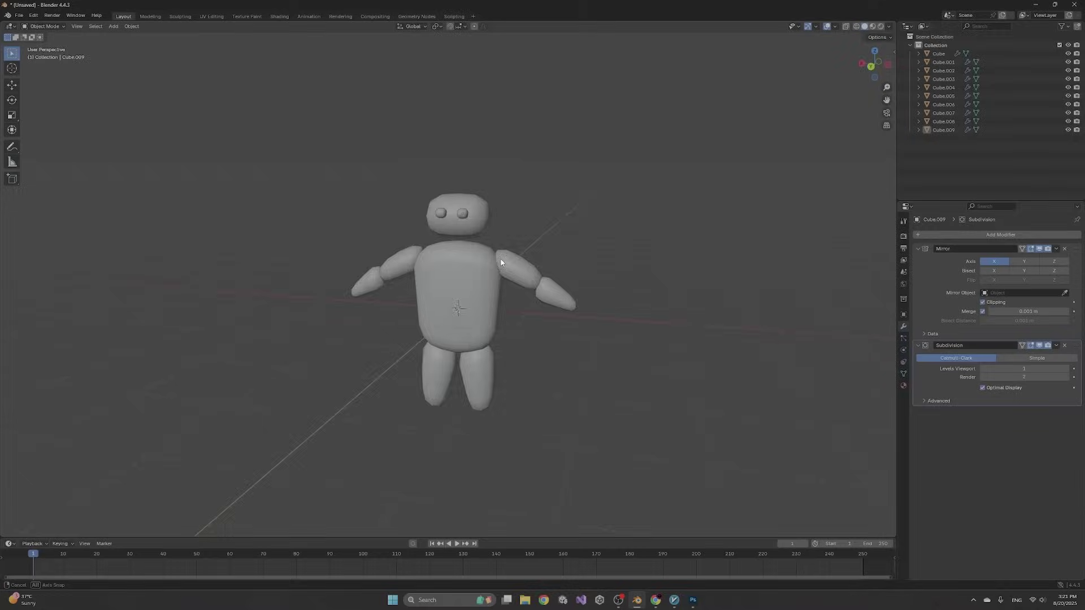
mouse_move(455, 248)
middle_down()
mouse_move(414, 254)
mouse_move(430, 262)
mouse_move(576, 242)
mouse_move(625, 266)
mouse_move(681, 266)
middle_up()
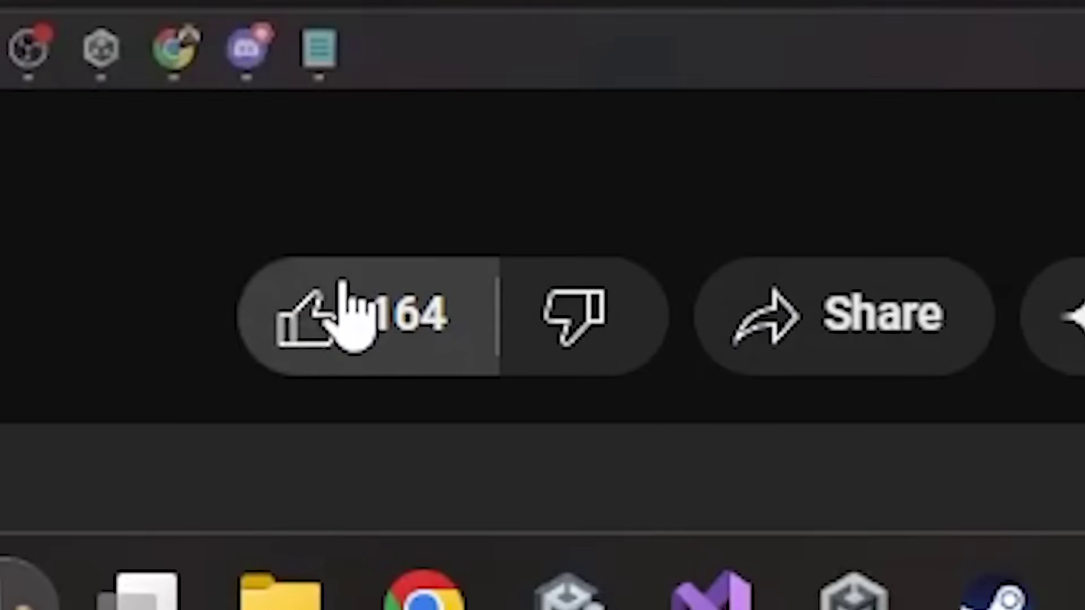
click(307, 320)
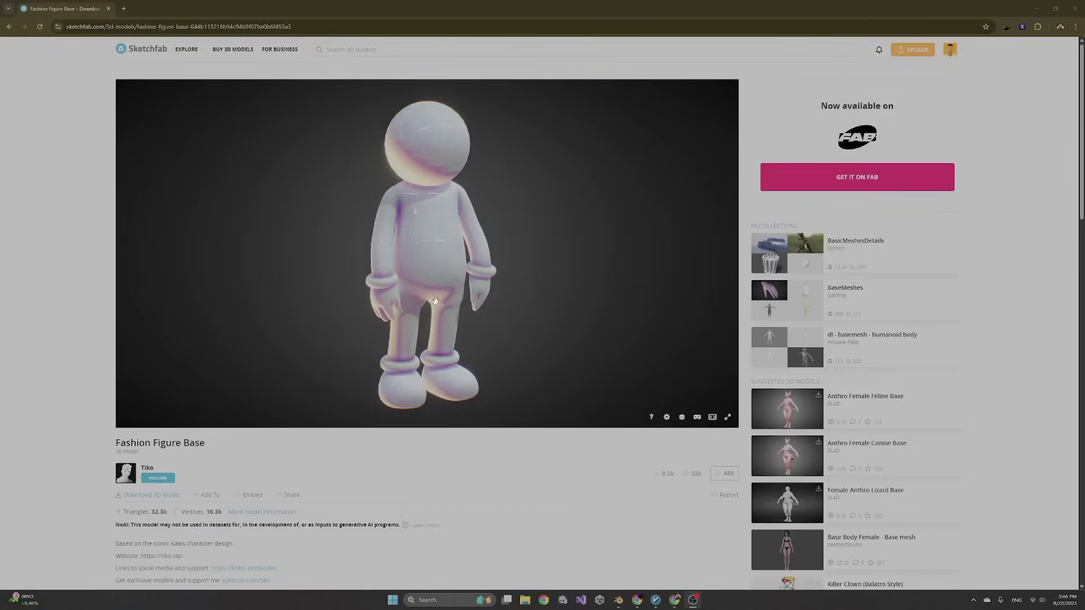
- Rotate the Fashion Figure Base model in the Sketchfab preview to view it from the side
mouse_move(434, 300)
mouse_down()
mouse_move(620, 300)
mouse_move(603, 300)
mouse_up()
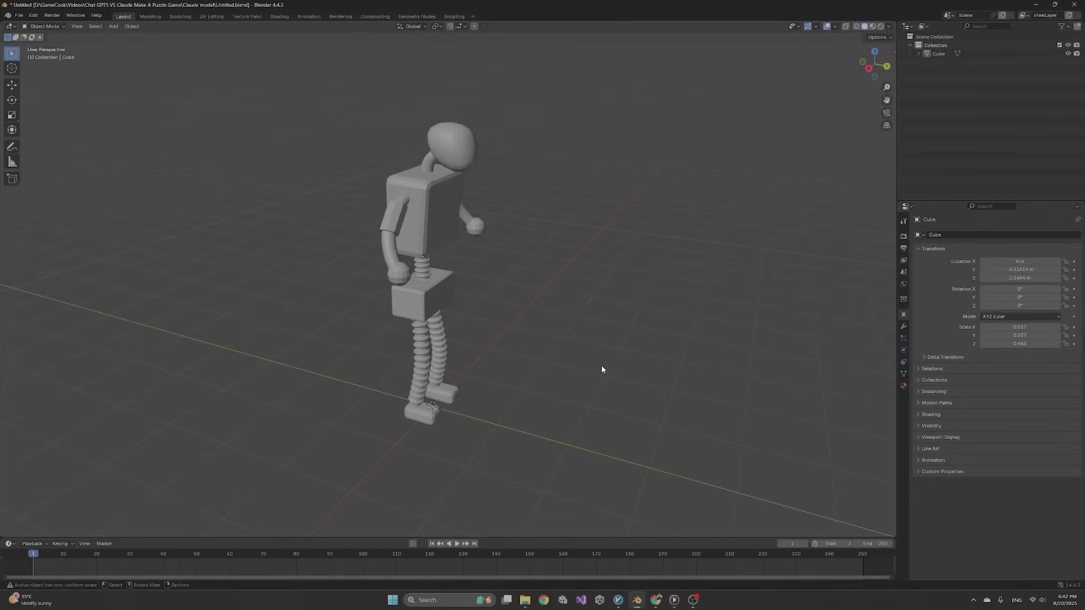
middle_drag(601, 370, 482, 375)
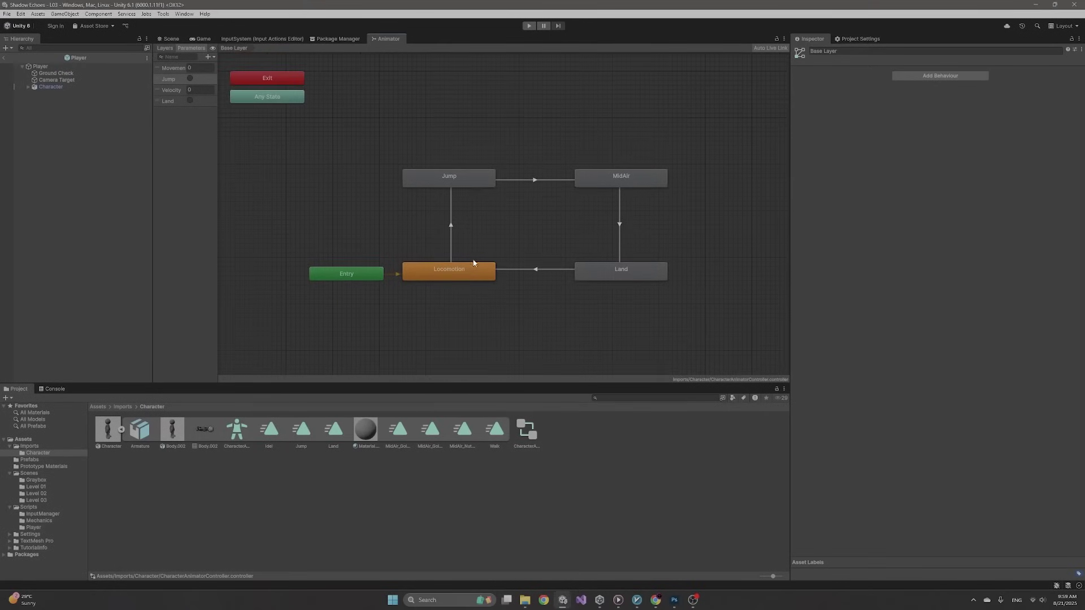
click(461, 276)
double_click(483, 265)
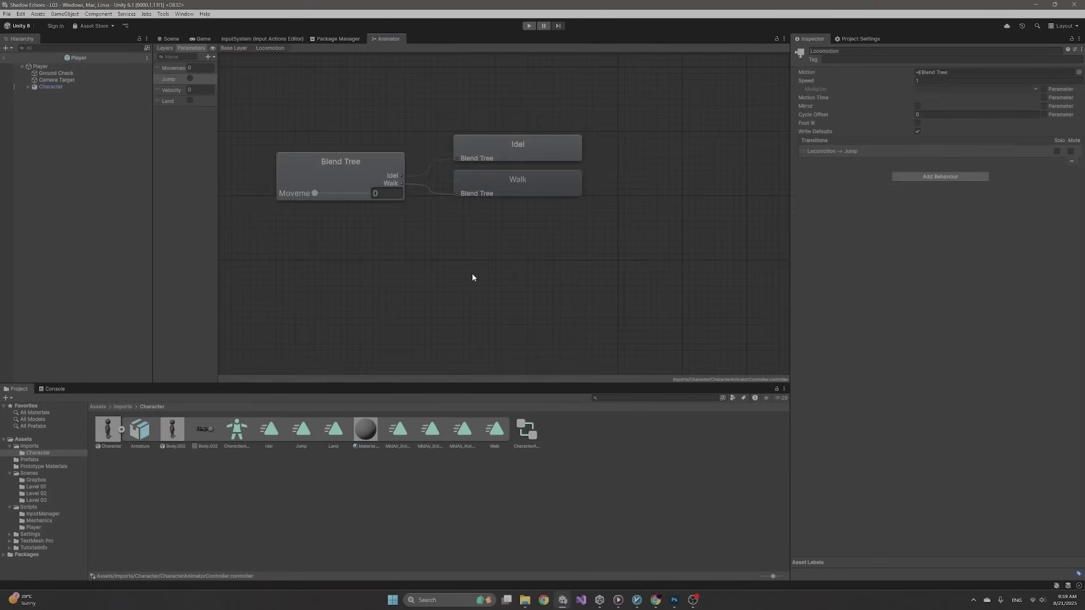
click(234, 48)
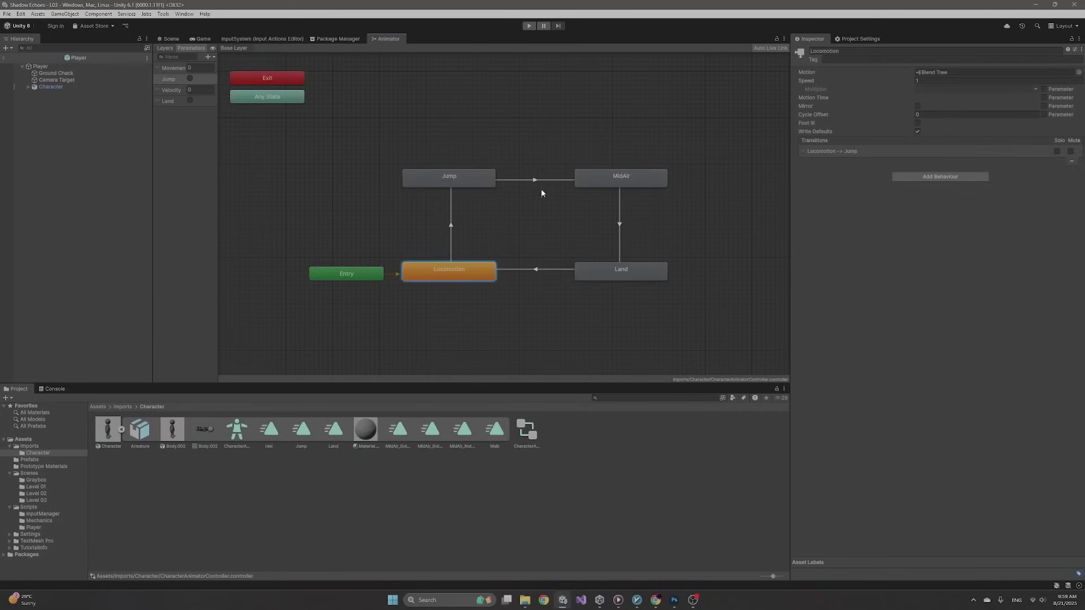
click(477, 160)
click(537, 180)
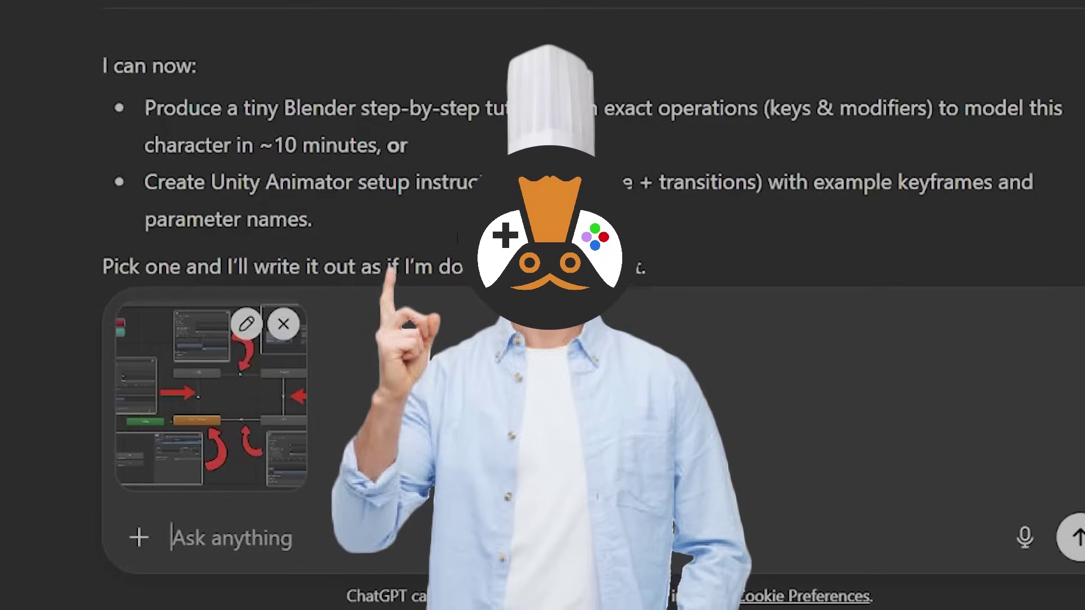
- Begin writing the ChatGPT message that goes with the pasted Animator screenshot
text('ve Ma)
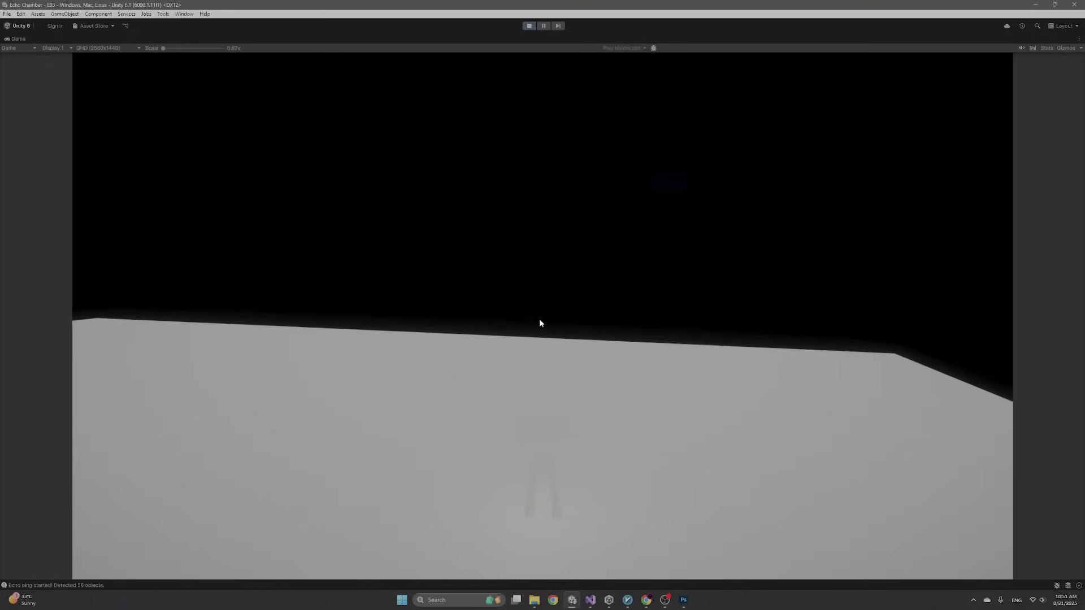
- Run the robot forward and jump it onto the upper platform, then walk the white character between the red pads
key(w)
key(space)
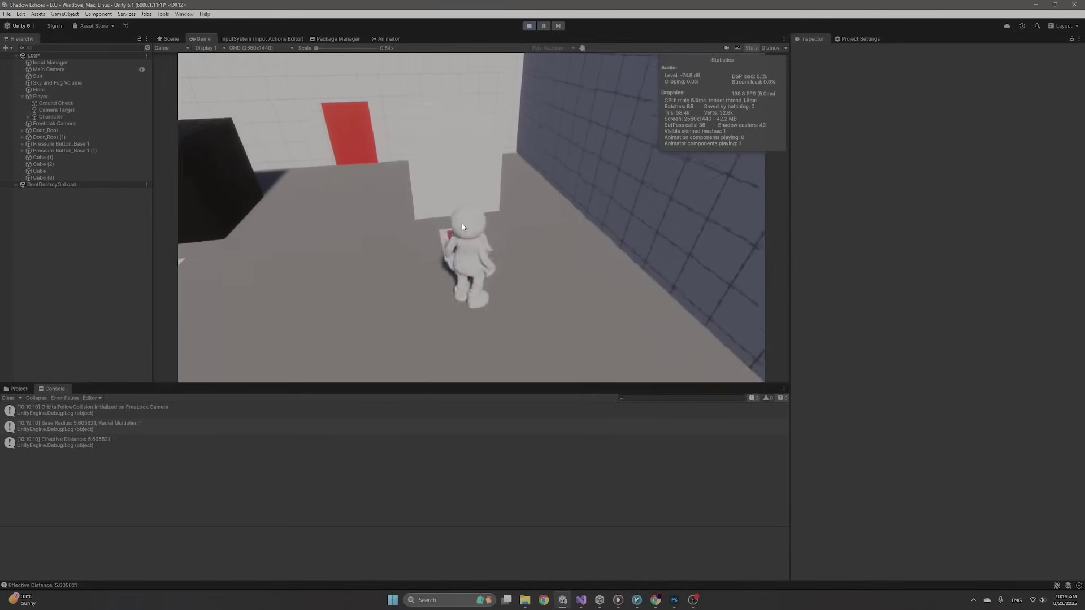
key(w)
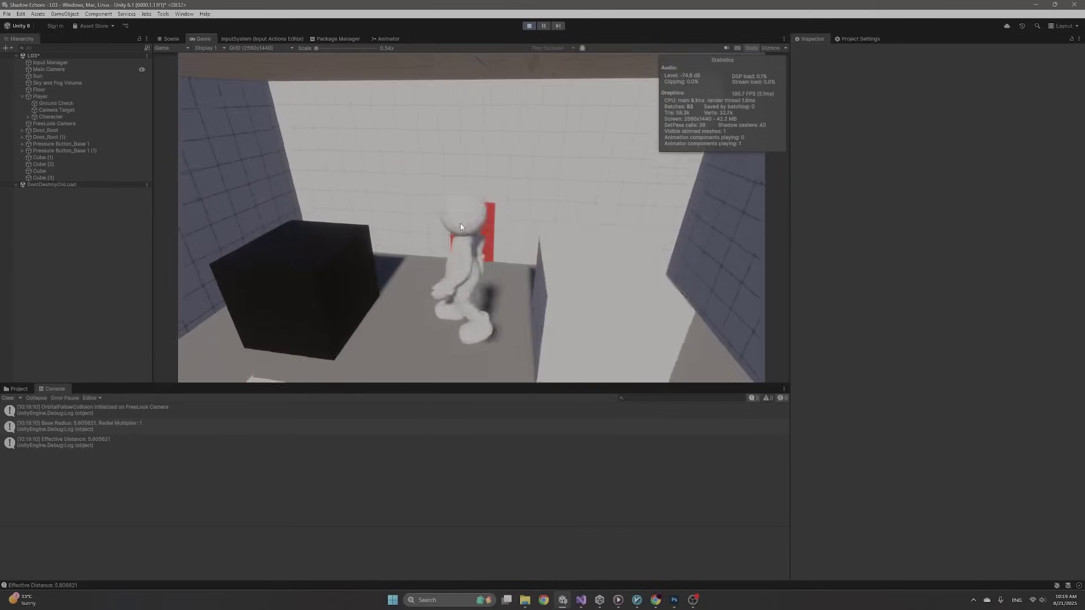
key(s)
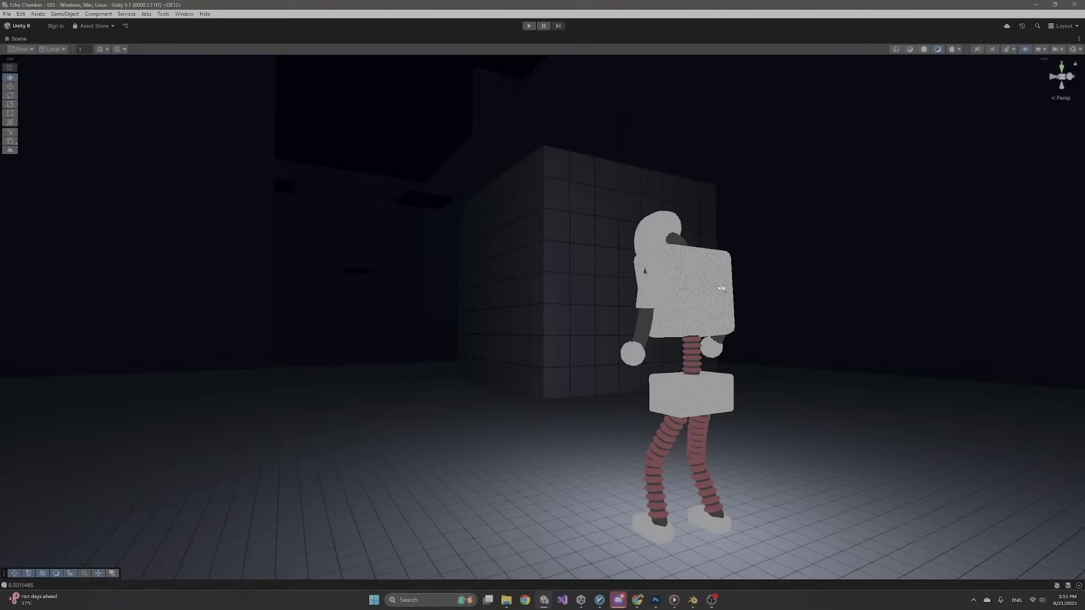
- Orbit around the robot scene, then walk the character off the yellow pad toward the yellow doorway
alt+drag(745, 301, 710, 288)
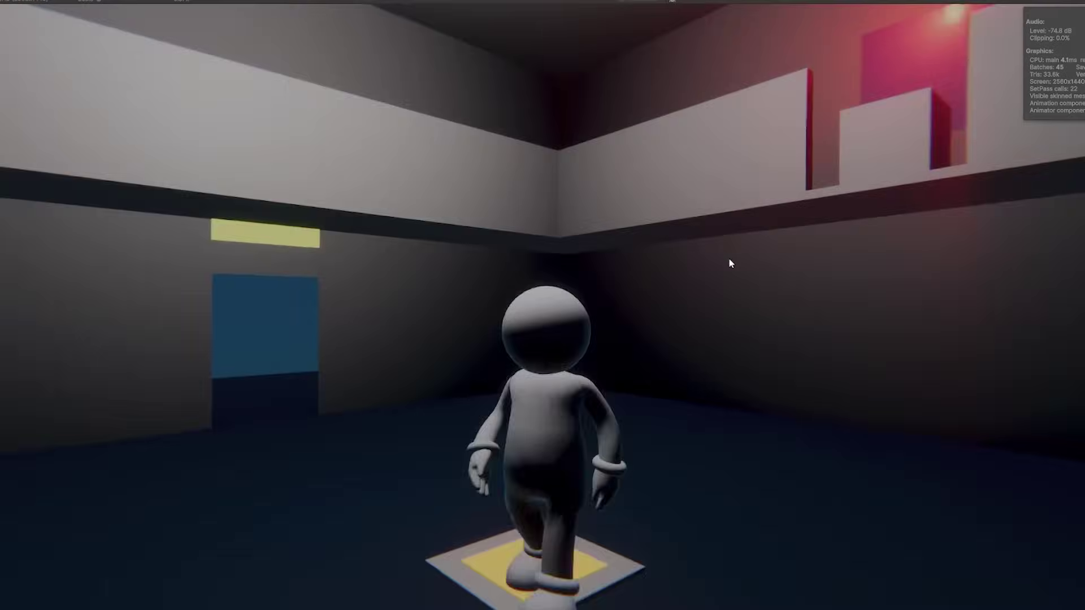
key(w)
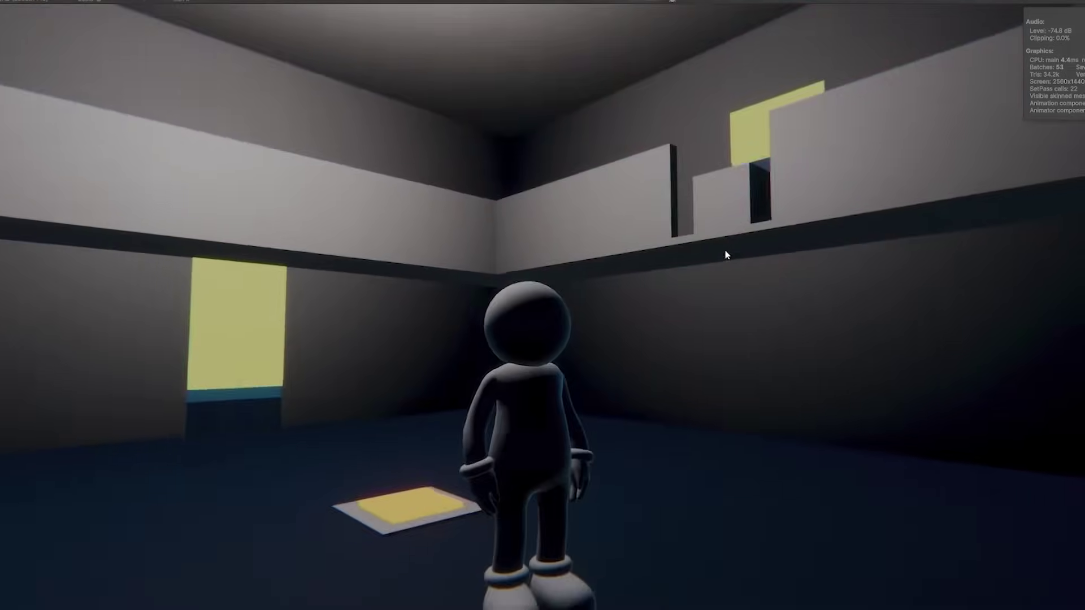
key(w)
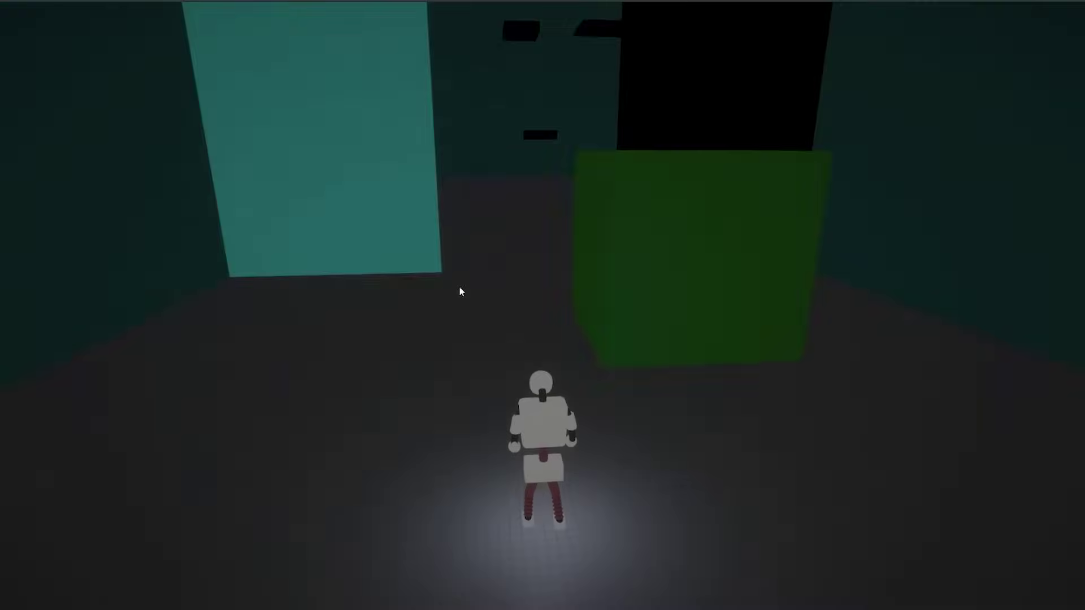